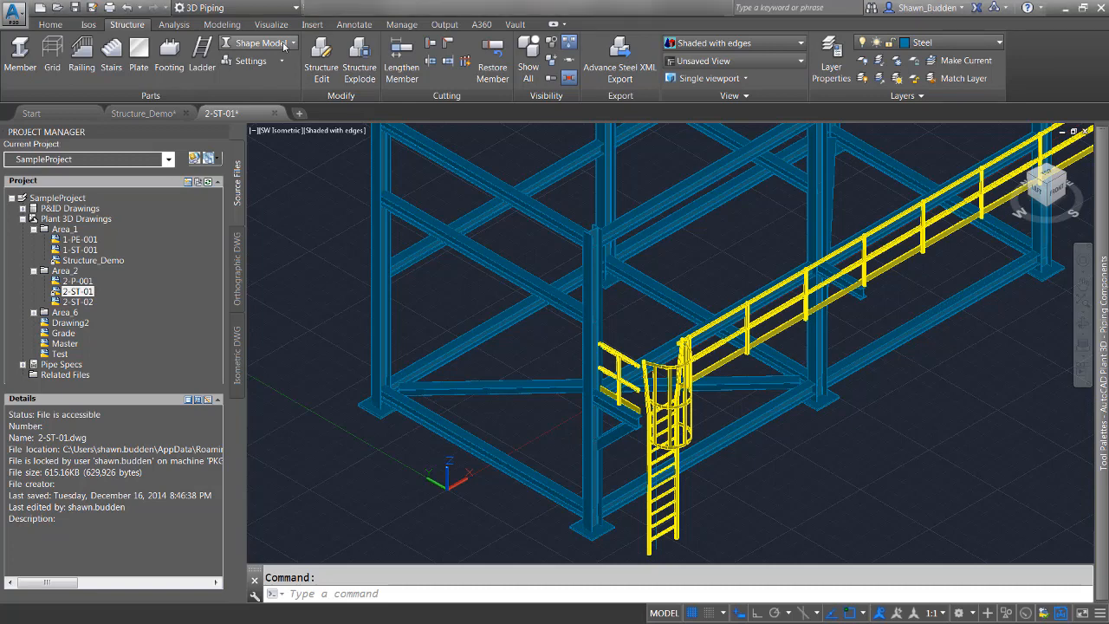
Switch the structural steel display to Line Model and from there to Symbol Model
{"action": "left_click", "coordinate": [284, 45]}
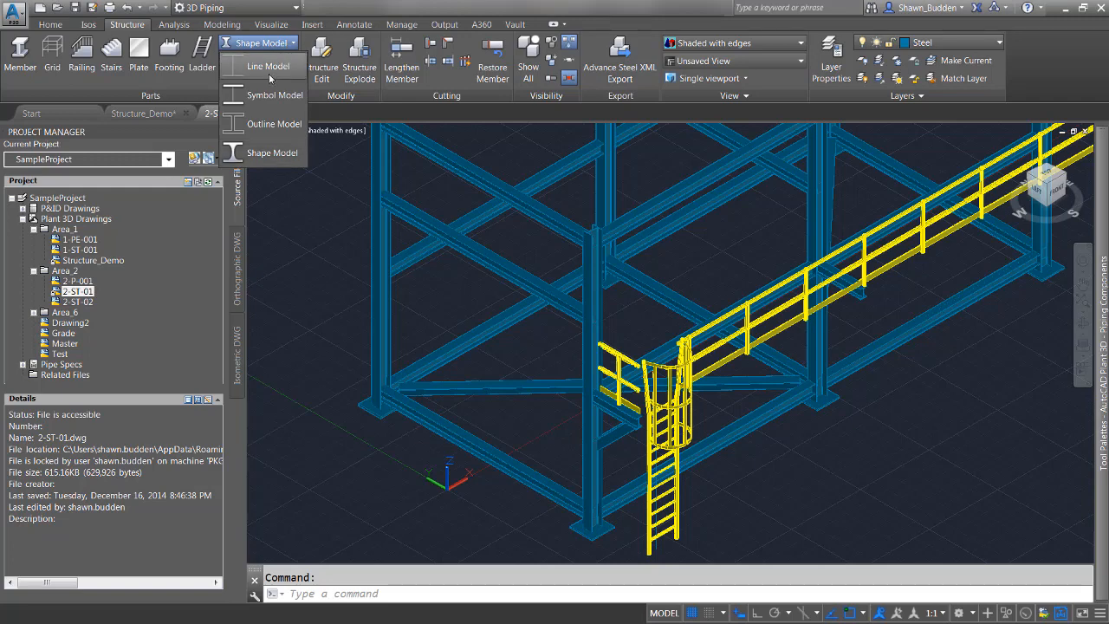
{"action": "left_click", "coordinate": [269, 69]}
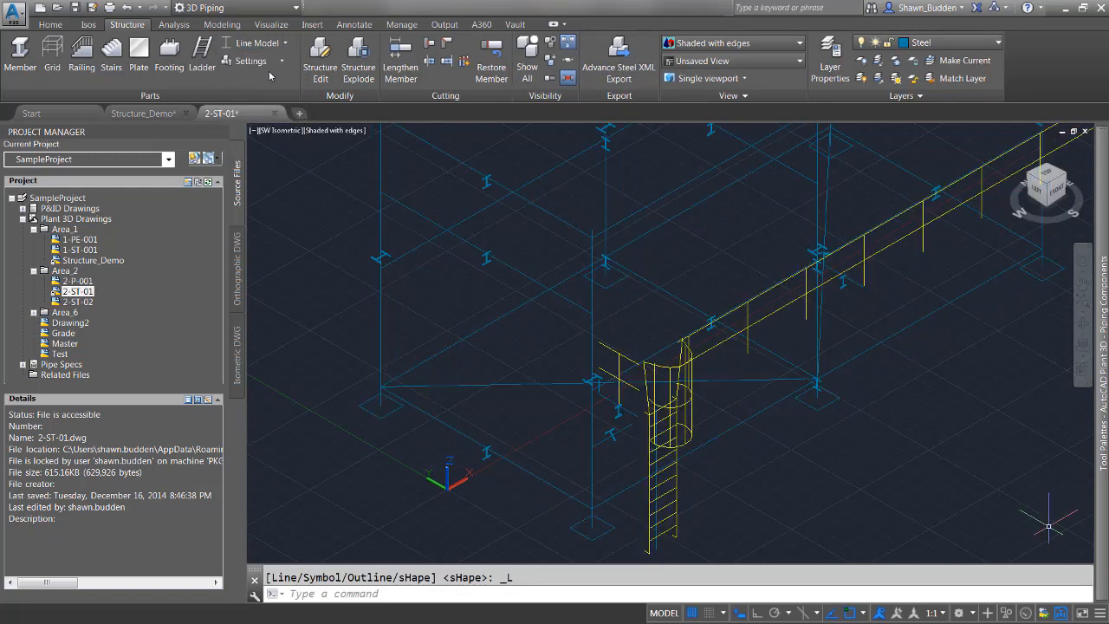
{"action": "left_click", "coordinate": [251, 42]}
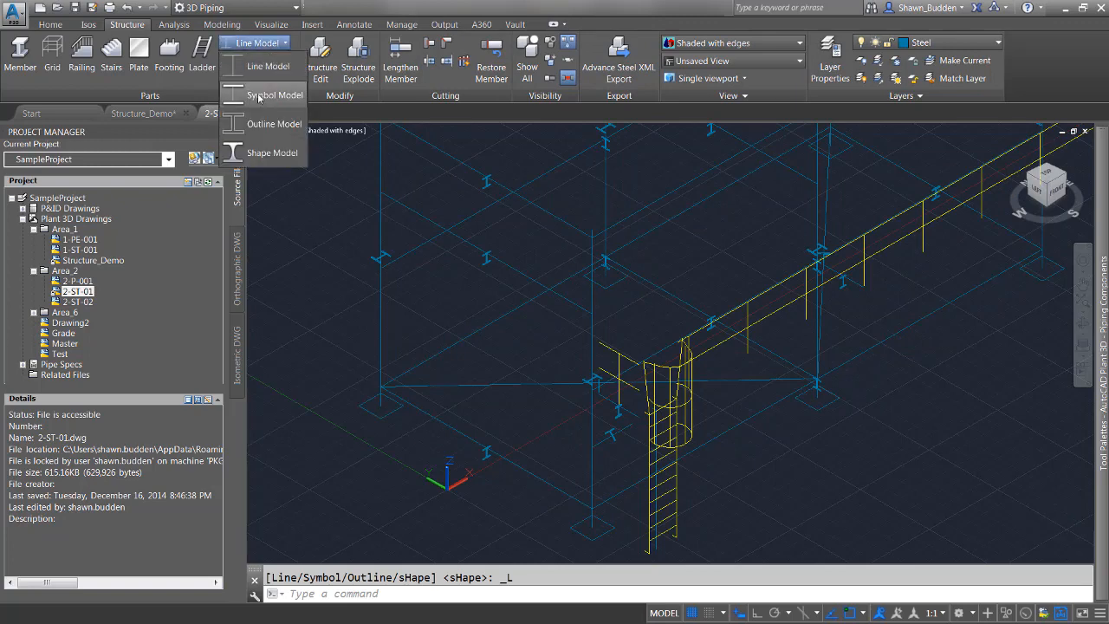
{"action": "left_click", "coordinate": [258, 97]}
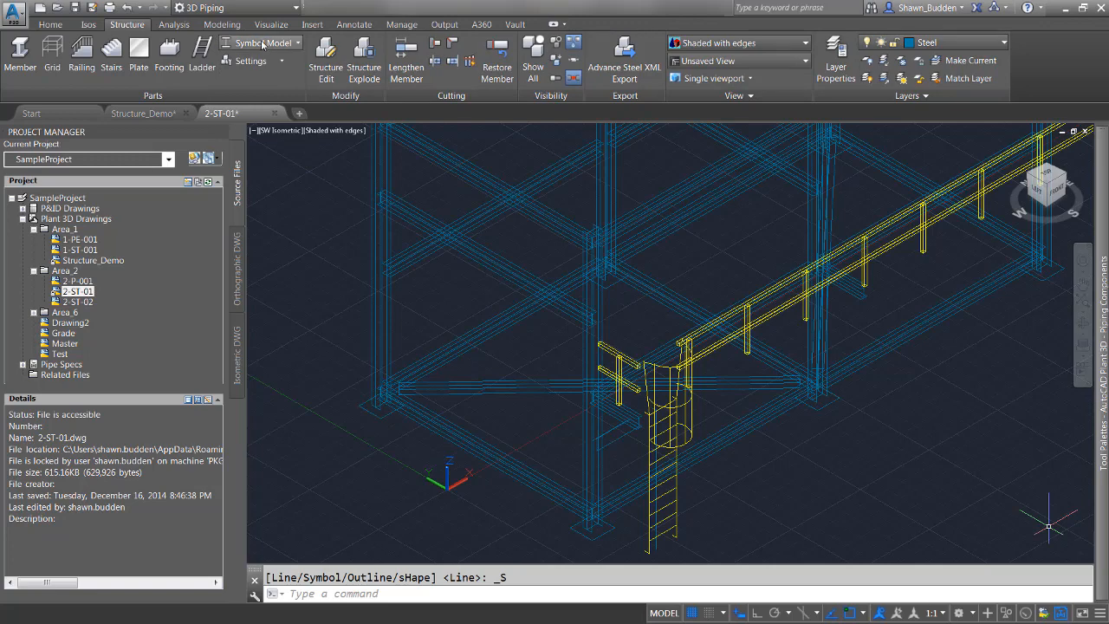
Switch the structural steel display to Outline Model and from there back to Shape Model
{"action": "left_click", "coordinate": [264, 43]}
{"action": "left_click", "coordinate": [271, 124]}
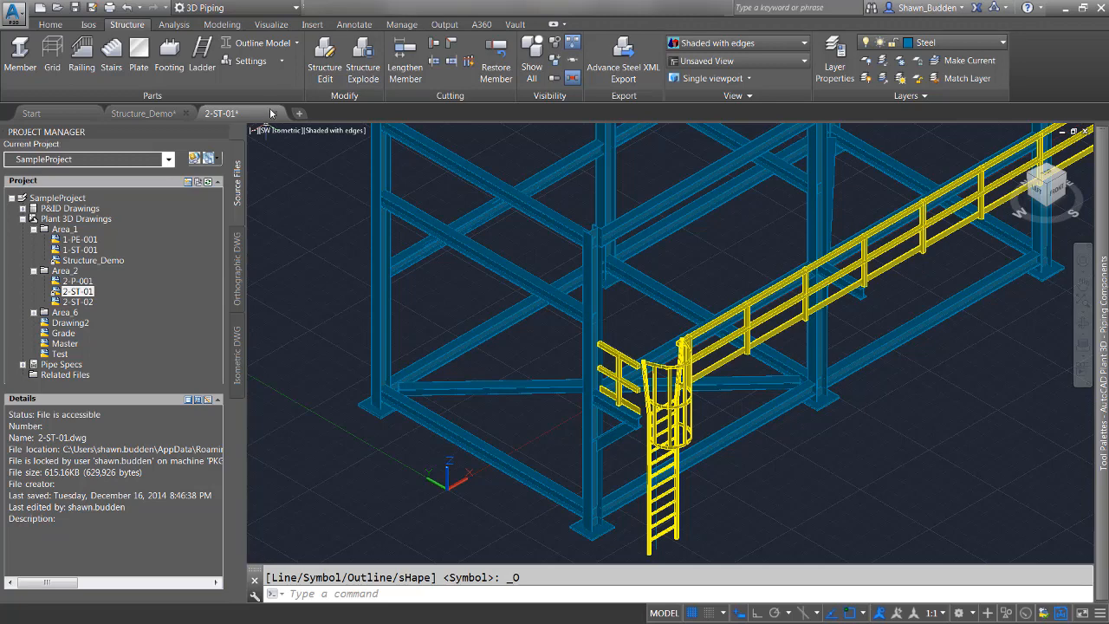
{"action": "left_click", "coordinate": [279, 41]}
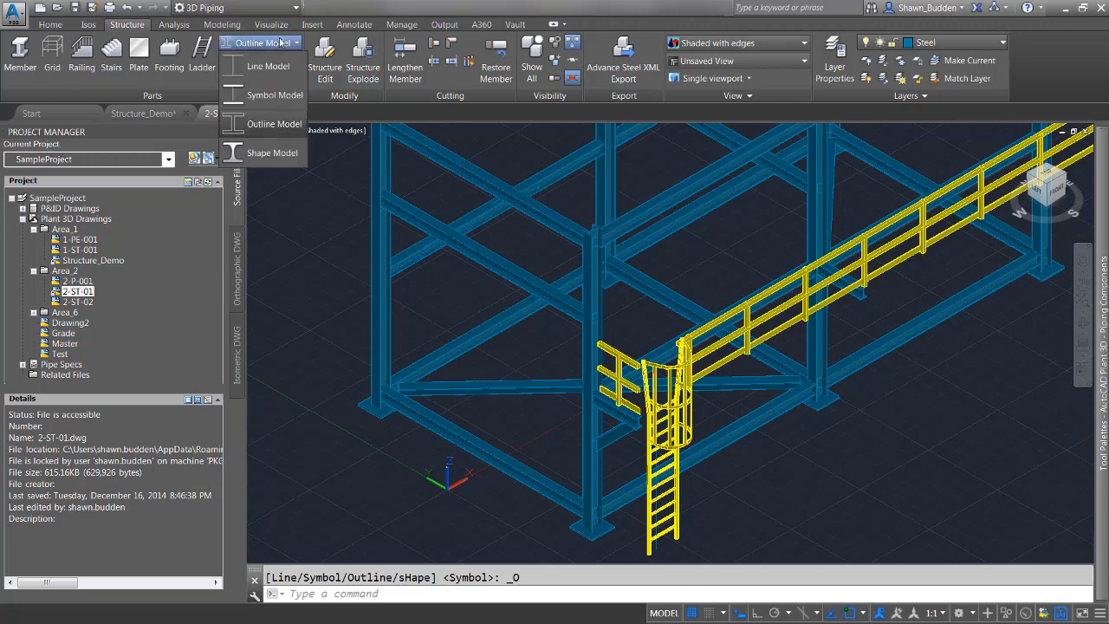
{"action": "left_click", "coordinate": [259, 160]}
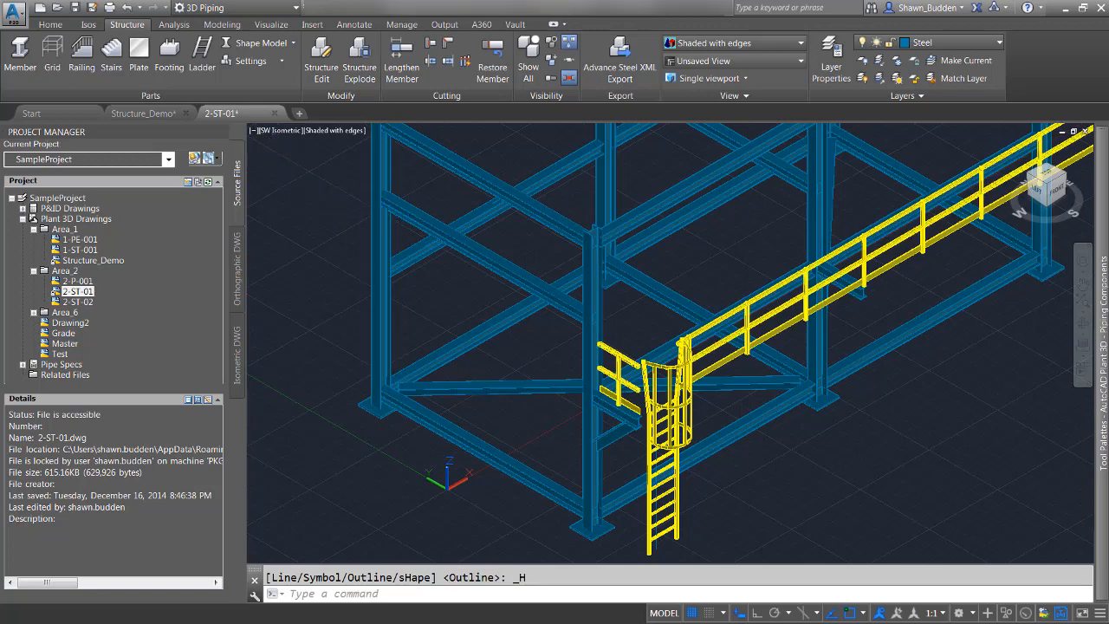
Display the beam-to-column joint at the structure's upper corner as Line Model and from there as Symbol Model
{"action": "middle_click_drag", "start_coordinate": [401, 220], "coordinate": [437, 279]}
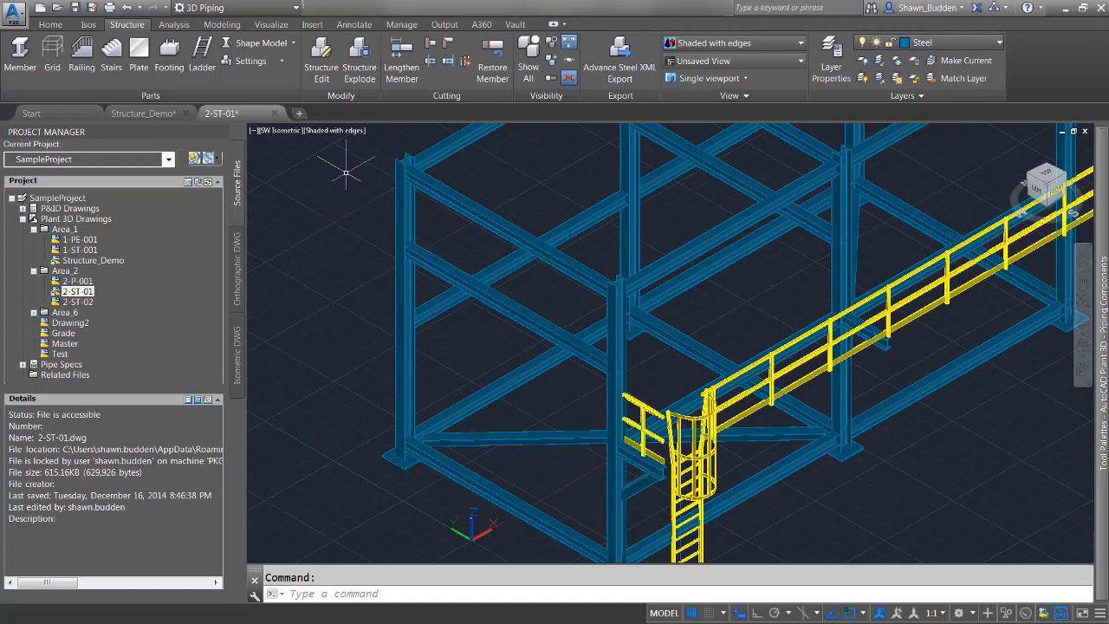
{"action": "scroll", "coordinate": [381, 166], "scroll_direction": "up", "scroll_amount": 5}
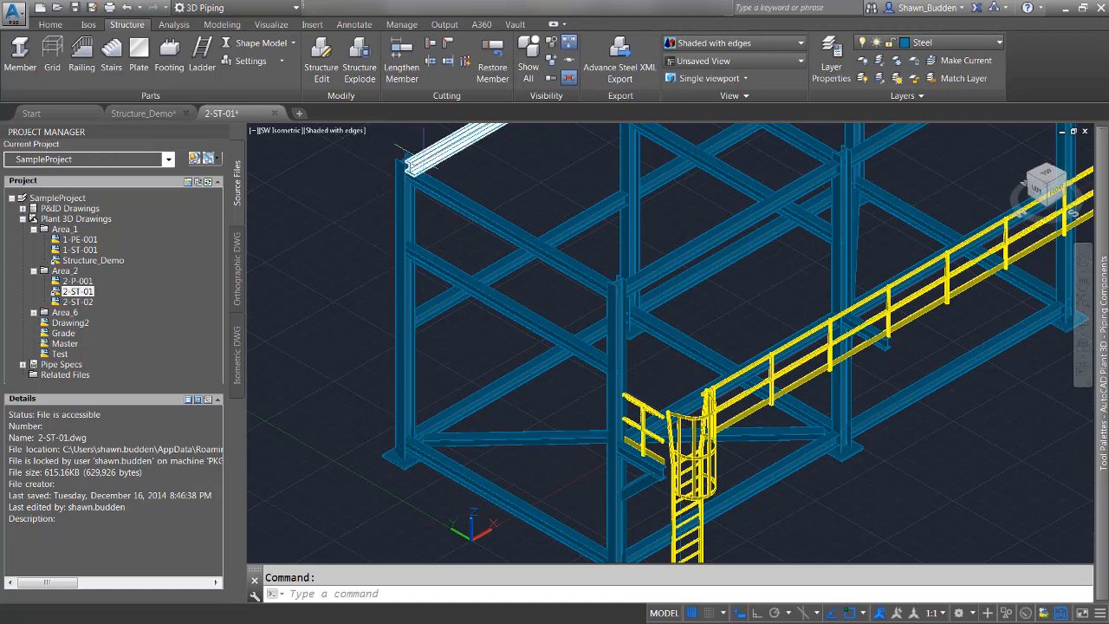
{"action": "scroll", "coordinate": [418, 162], "scroll_direction": "up", "scroll_amount": 4}
{"action": "middle_click_drag", "start_coordinate": [373, 229], "coordinate": [451, 300]}
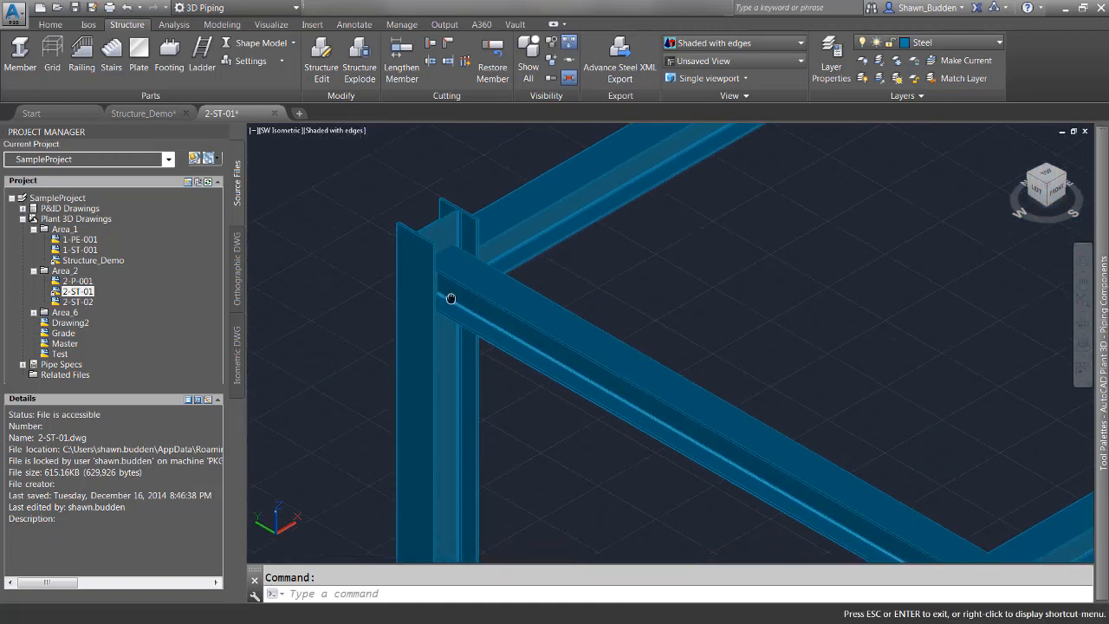
{"action": "scroll", "coordinate": [429, 256], "scroll_direction": "up", "scroll_amount": 2}
{"action": "scroll", "coordinate": [429, 256], "scroll_direction": "up", "scroll_amount": 1}
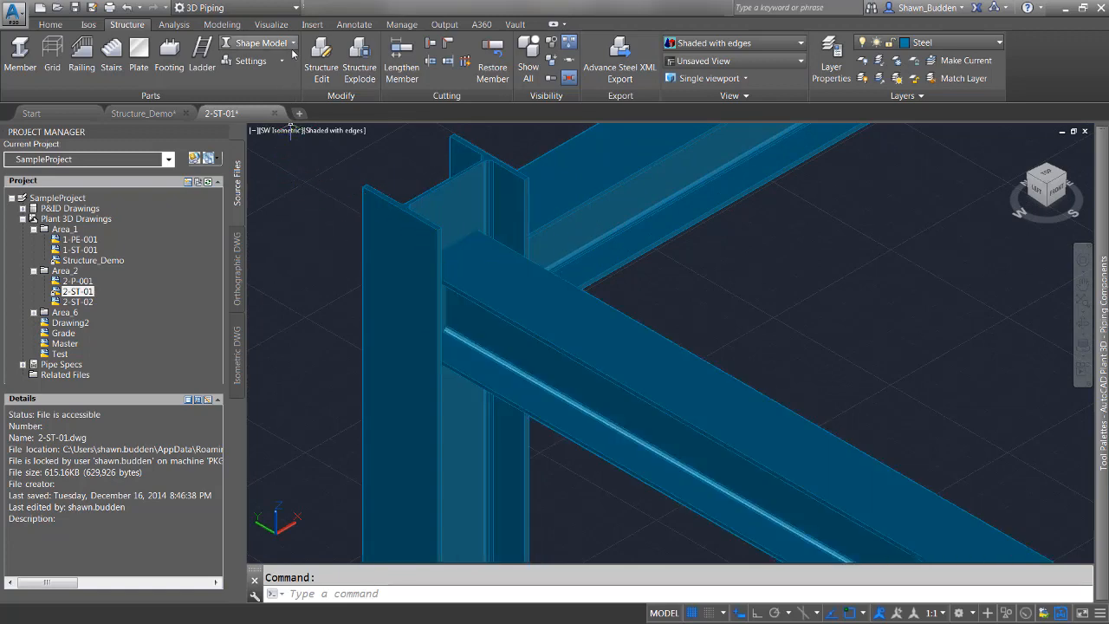
{"action": "left_click", "coordinate": [260, 42]}
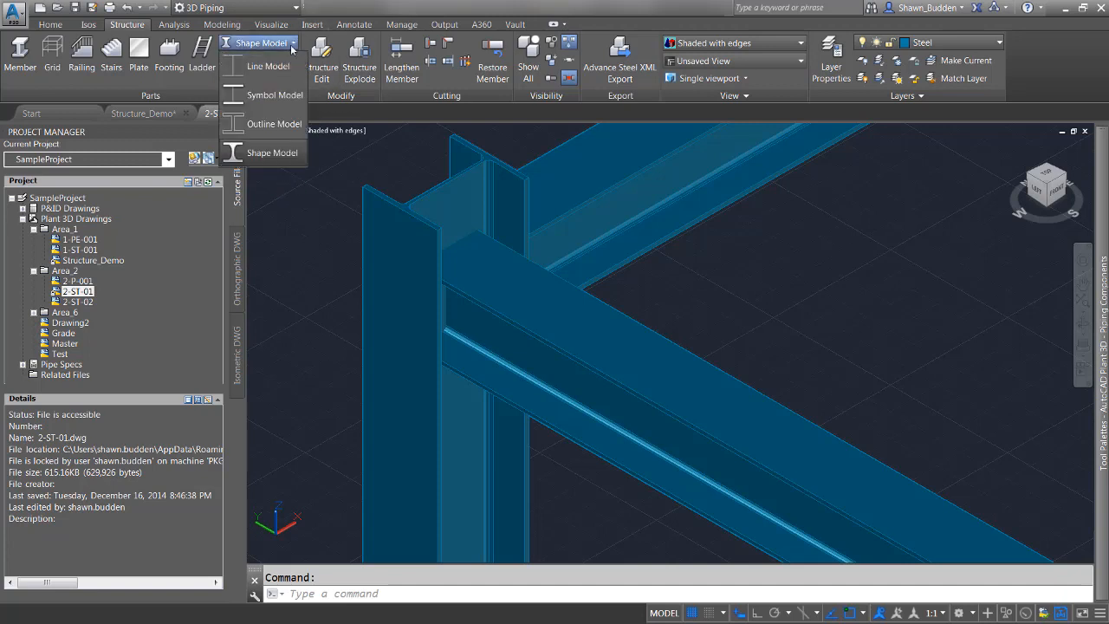
{"action": "left_click", "coordinate": [276, 71]}
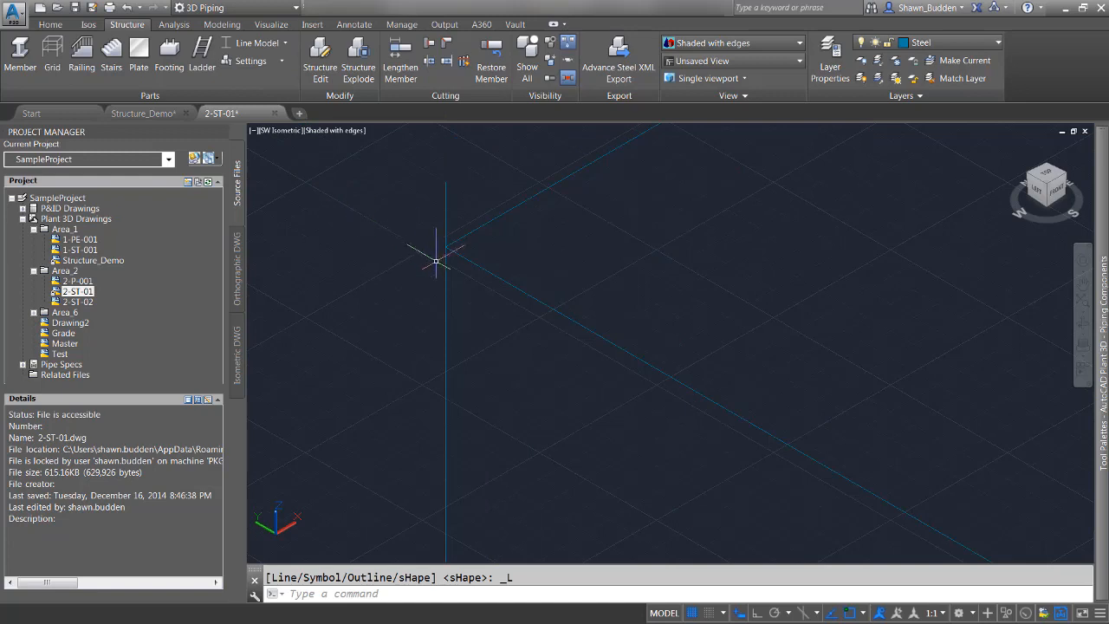
{"action": "scroll", "coordinate": [587, 214], "scroll_direction": "up", "scroll_amount": 3}
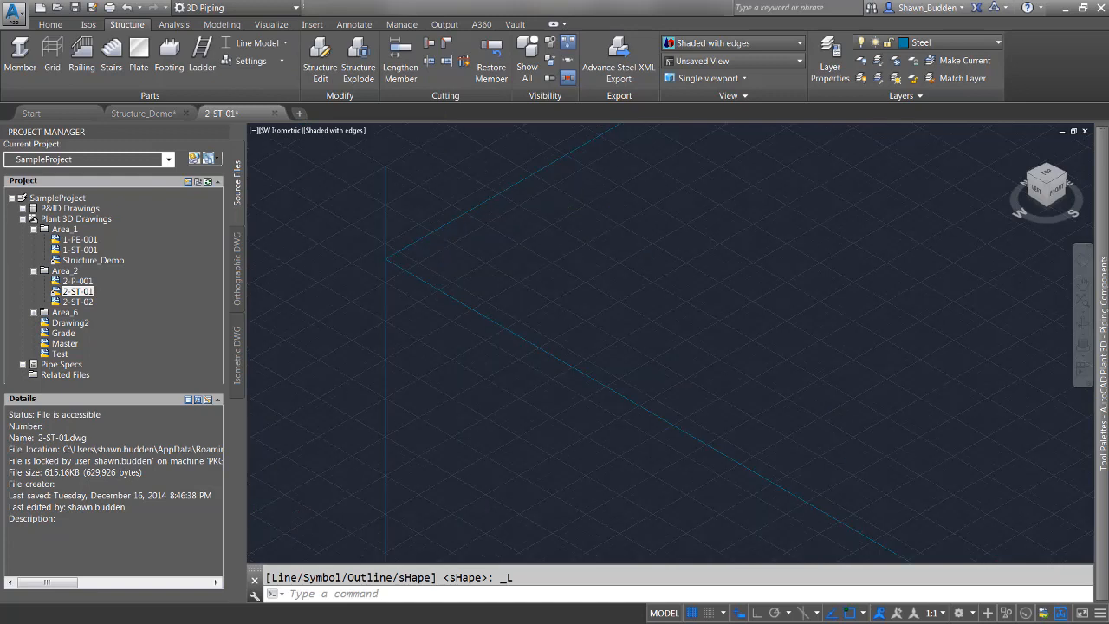
{"action": "scroll", "coordinate": [587, 211], "scroll_direction": "down", "scroll_amount": 5}
{"action": "left_click", "coordinate": [257, 42]}
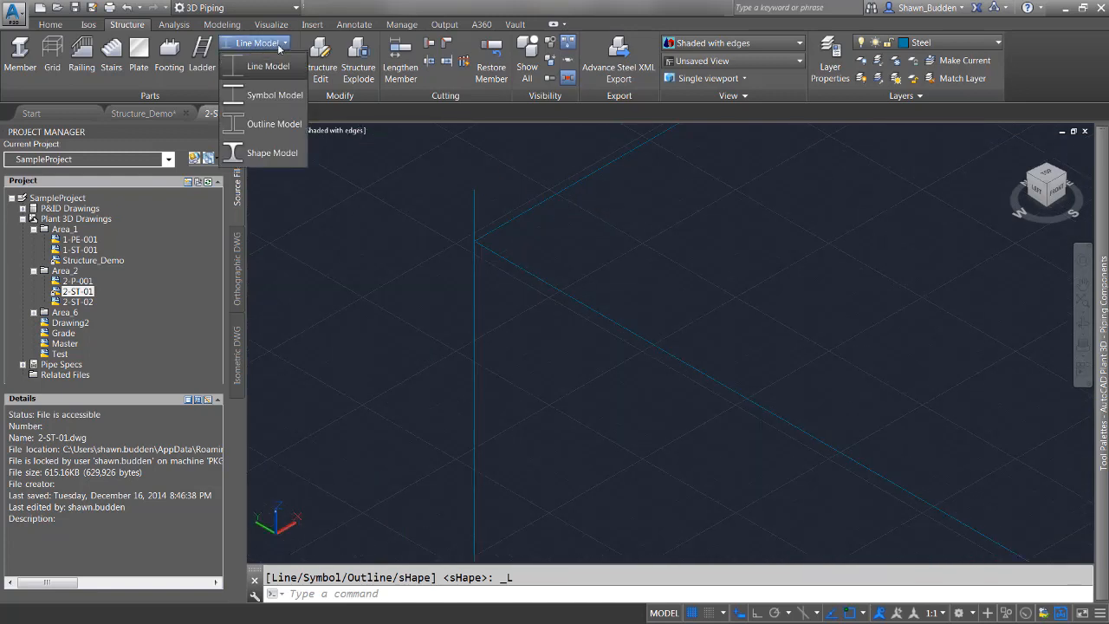
{"action": "left_click", "coordinate": [256, 97]}
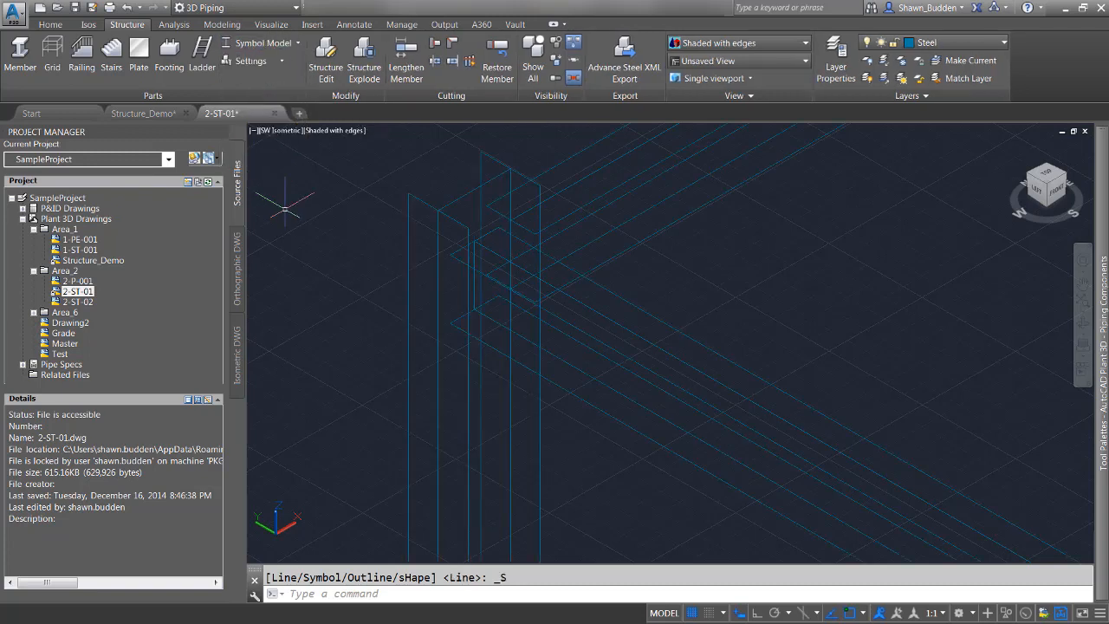
{"action": "type", "text": "line"}
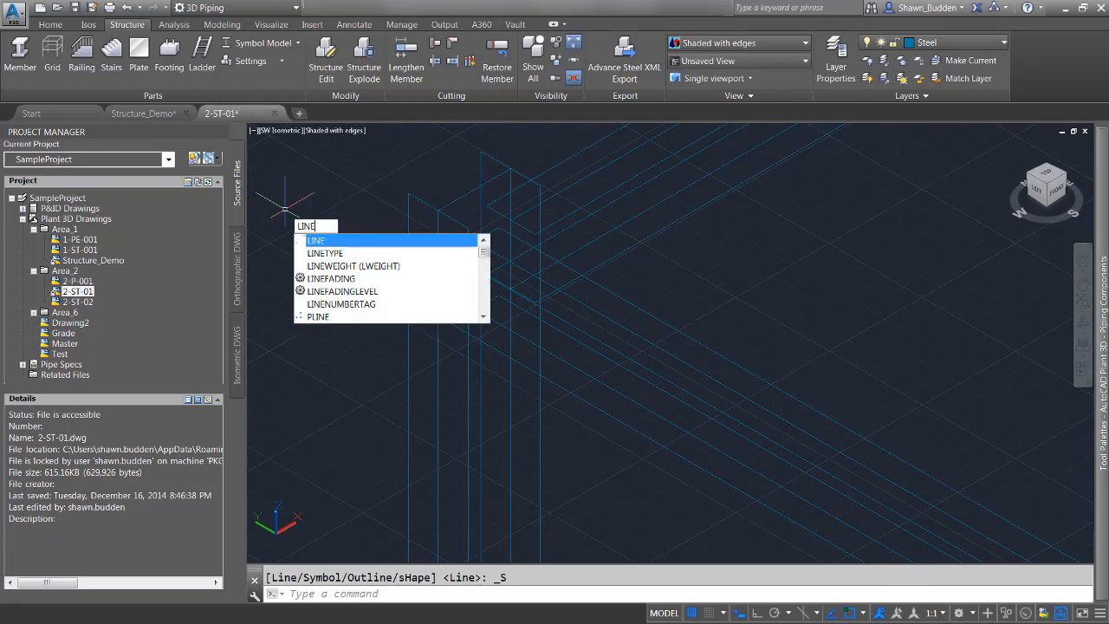
{"action": "key", "text": "Return"}
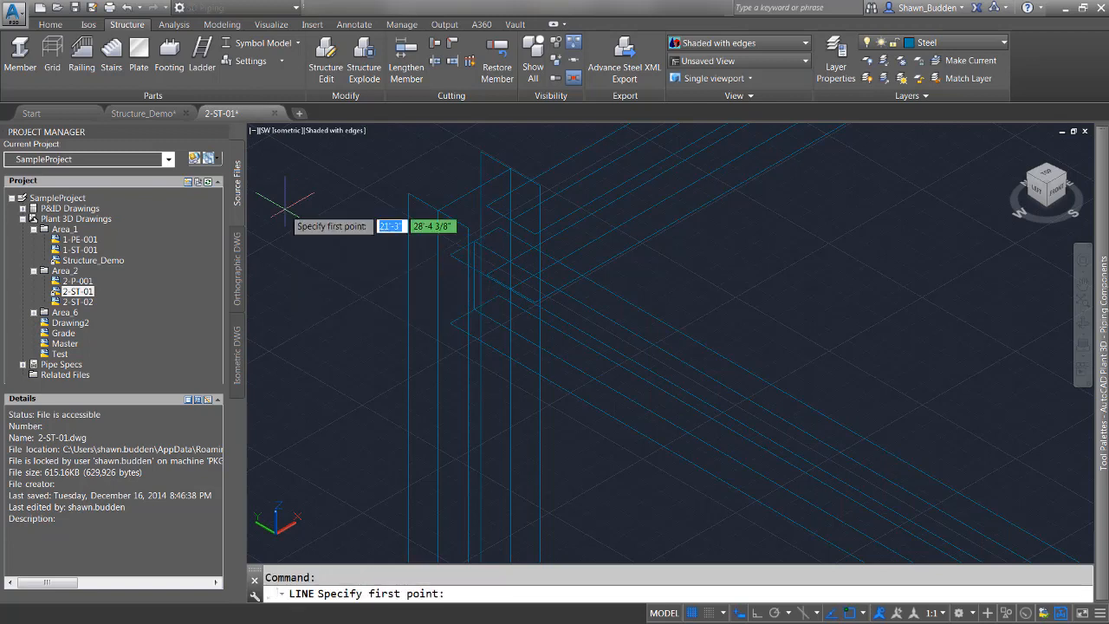
{"action": "left_click", "coordinate": [408, 192]}
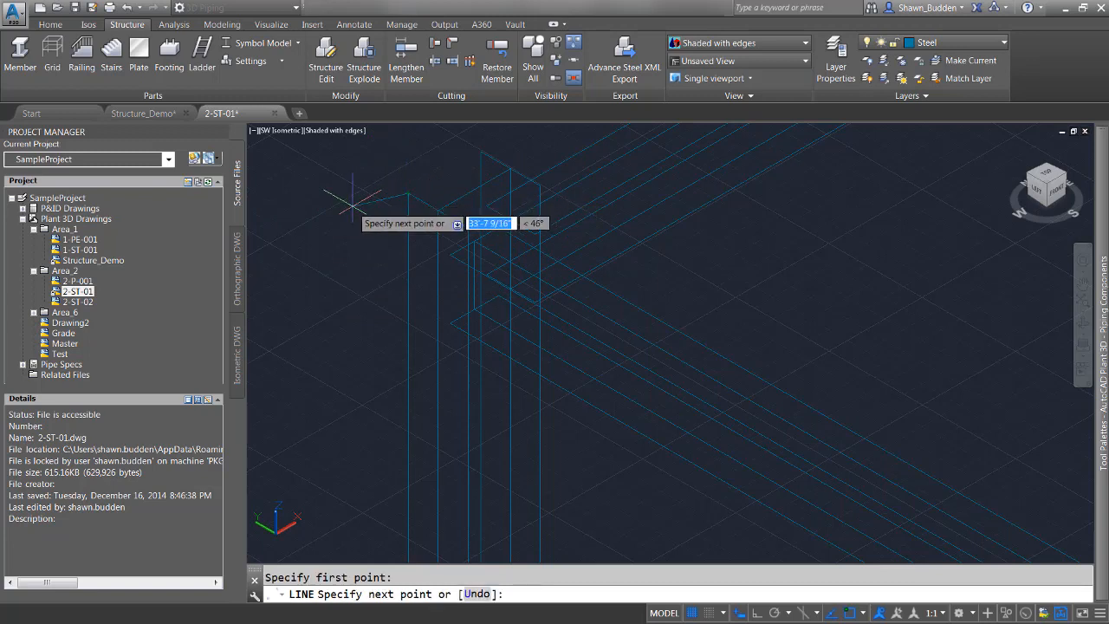
{"action": "key", "text": "Escape"}
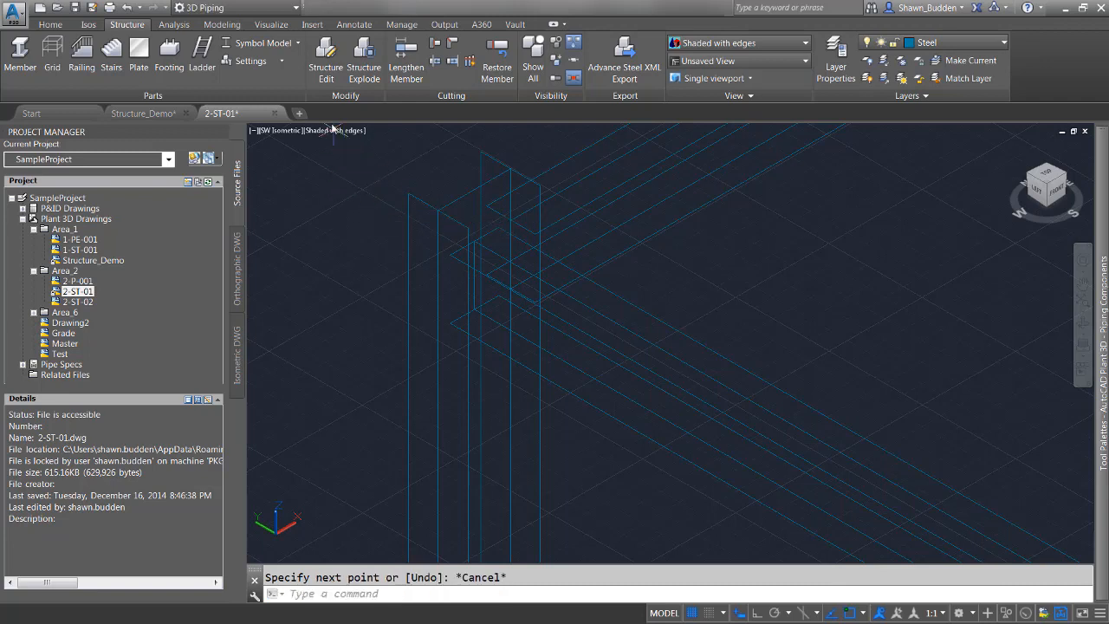
Return the steel members to Shape Model and show the frame with its railings and ladders
{"action": "left_click", "coordinate": [297, 43]}
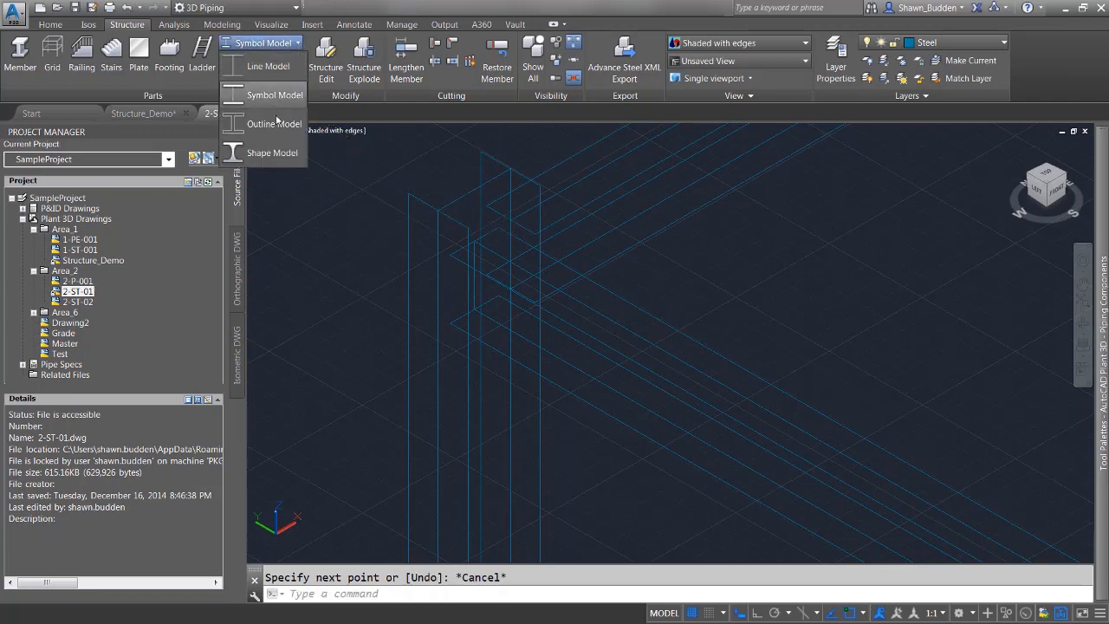
{"action": "left_click", "coordinate": [276, 157]}
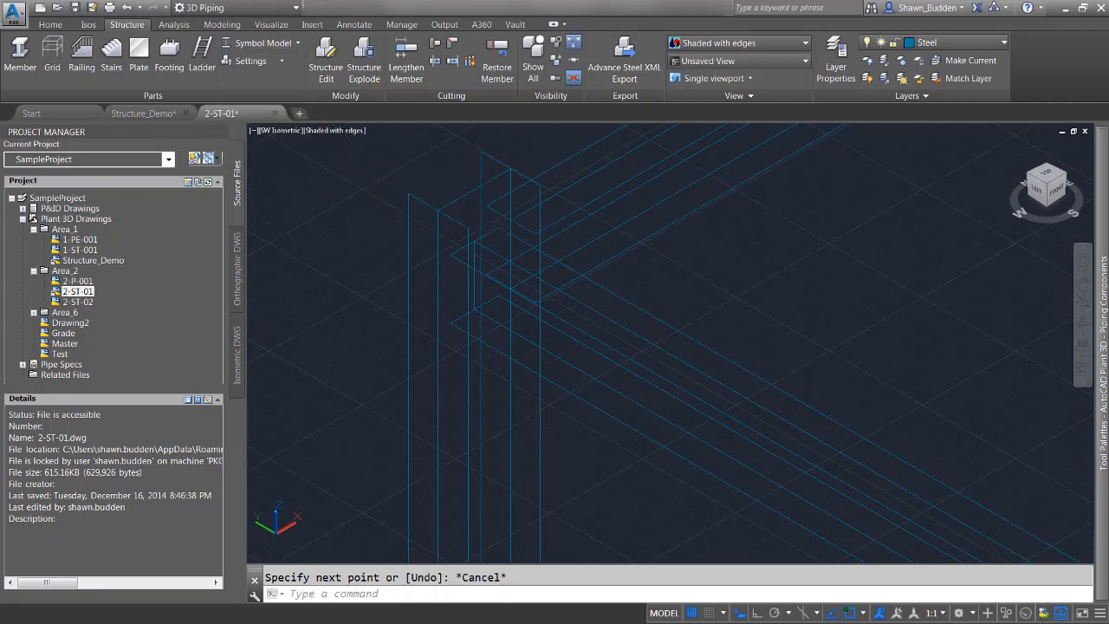
{"action": "scroll", "coordinate": [612, 317], "scroll_direction": "down", "scroll_amount": 5}
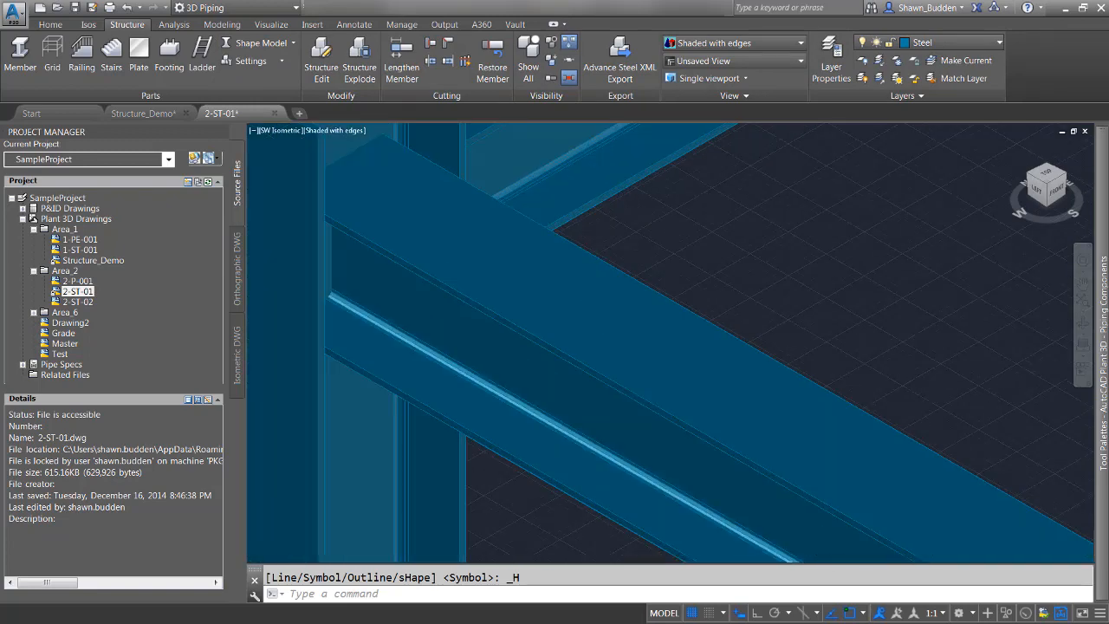
{"action": "scroll", "coordinate": [721, 330], "scroll_direction": "down", "scroll_amount": 2}
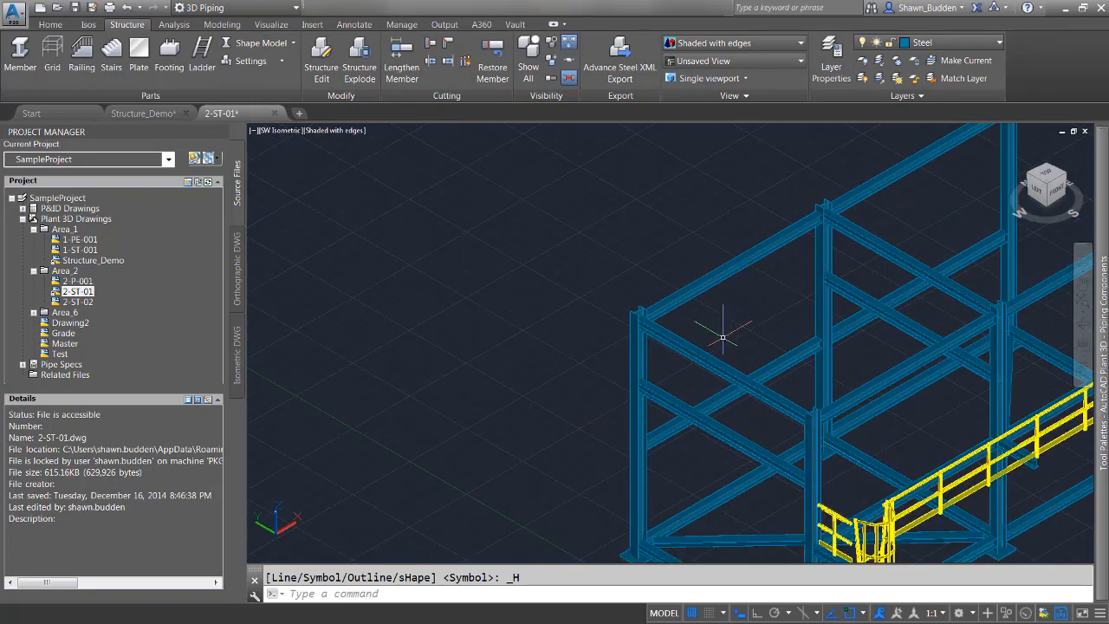
{"action": "middle_click_drag", "start_coordinate": [721, 331], "coordinate": [480, 278], "text": "shift"}
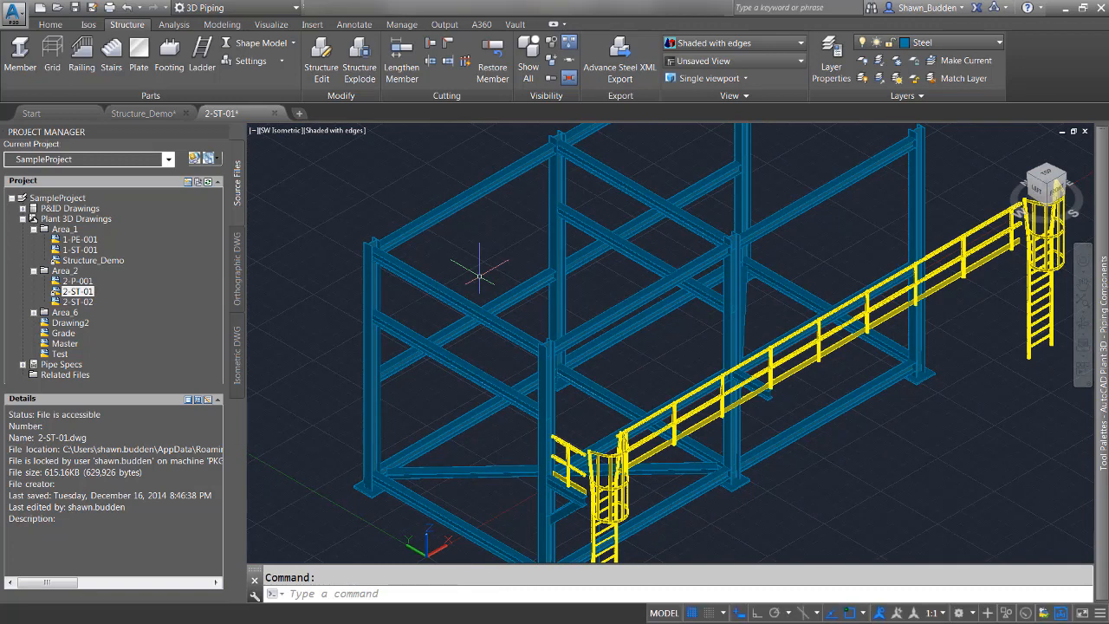
{"action": "left_click", "coordinate": [518, 166]}
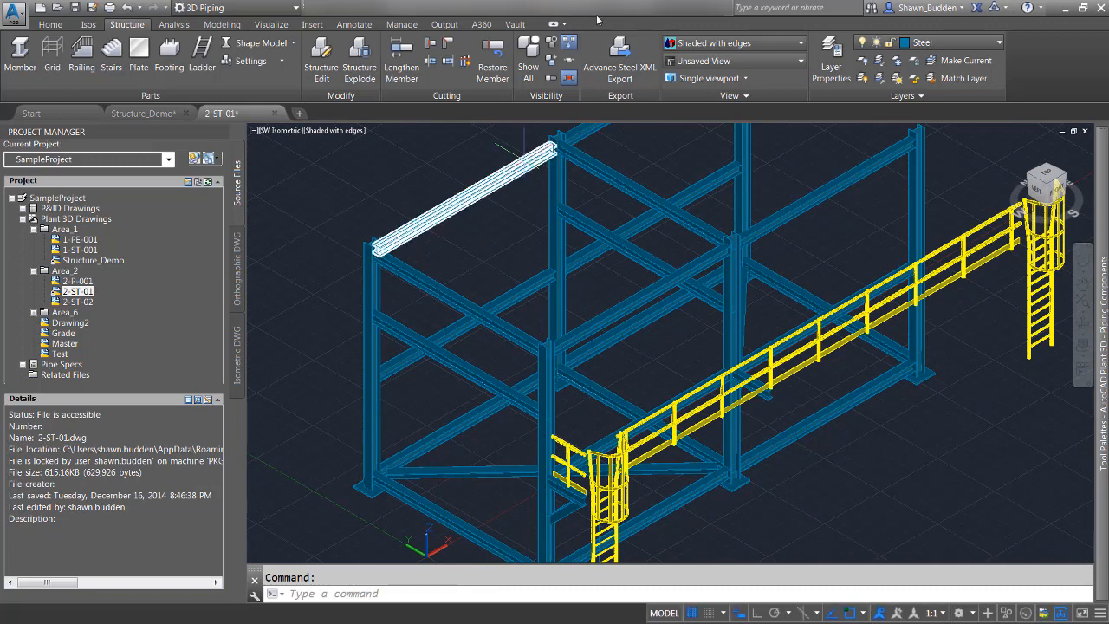
{"action": "key", "text": "Escape"}
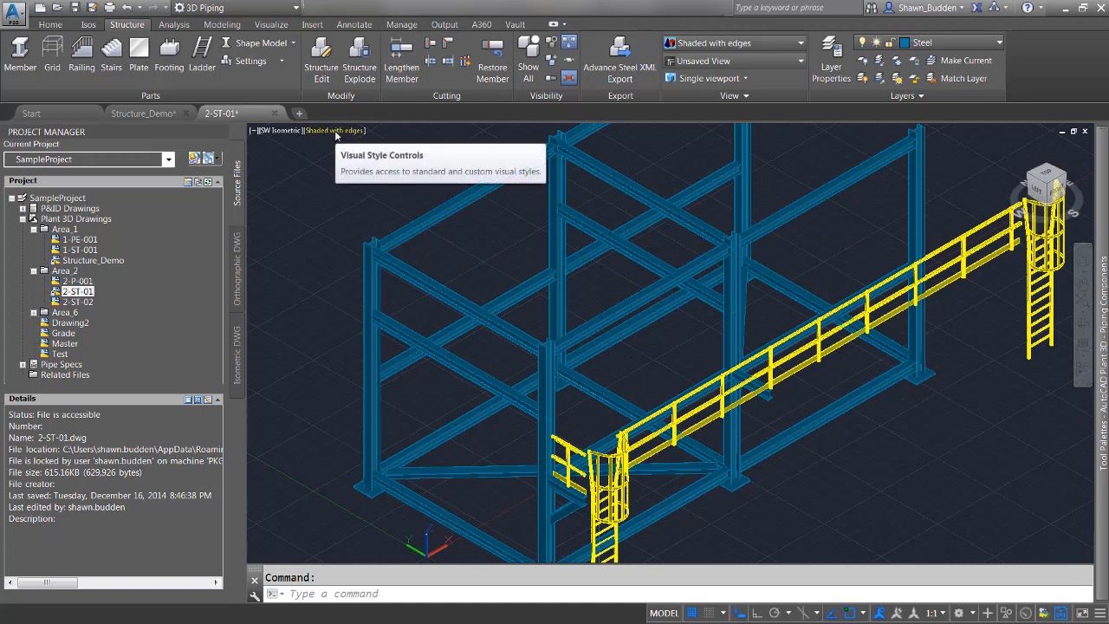
Change the viewport's visual style to 2D Wireframe and from there to Conceptual
{"action": "left_click", "coordinate": [336, 132]}
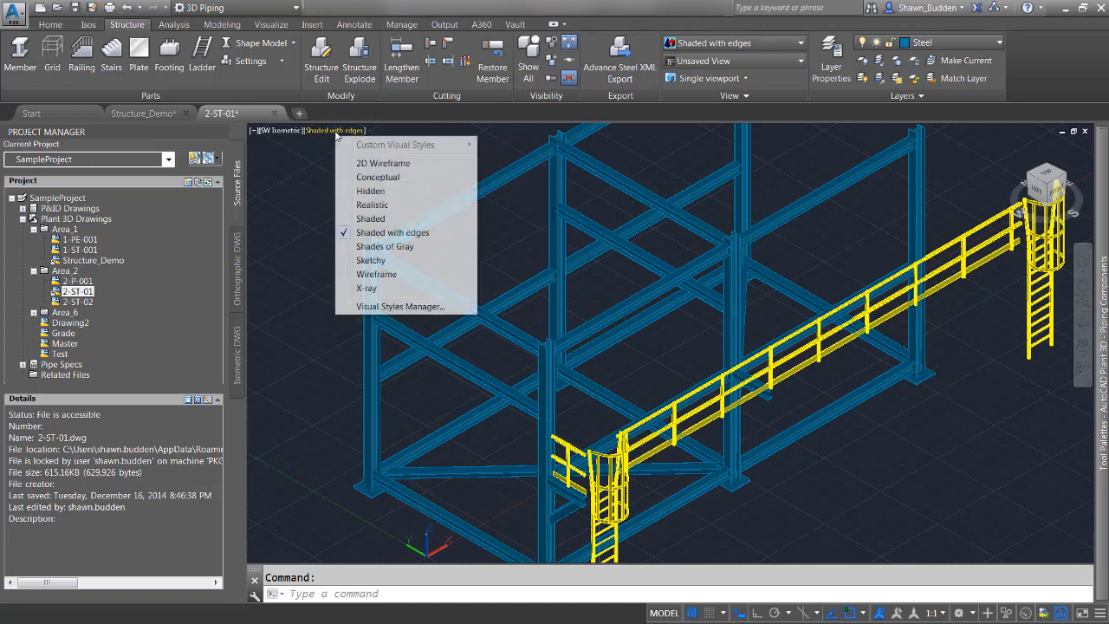
{"action": "left_click", "coordinate": [384, 163]}
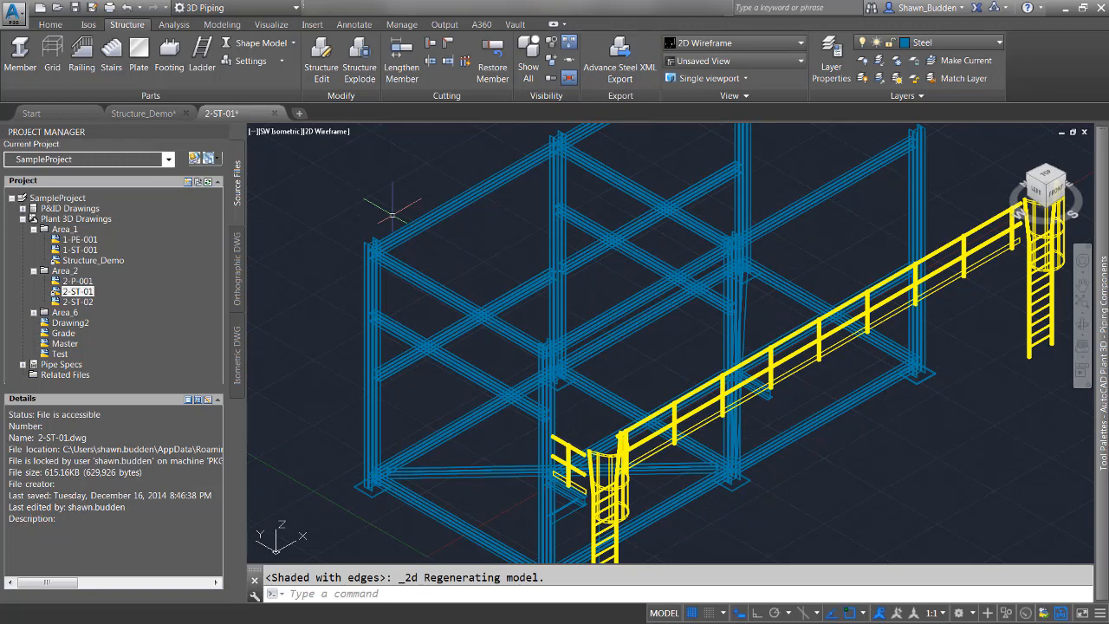
{"action": "left_click", "coordinate": [343, 131]}
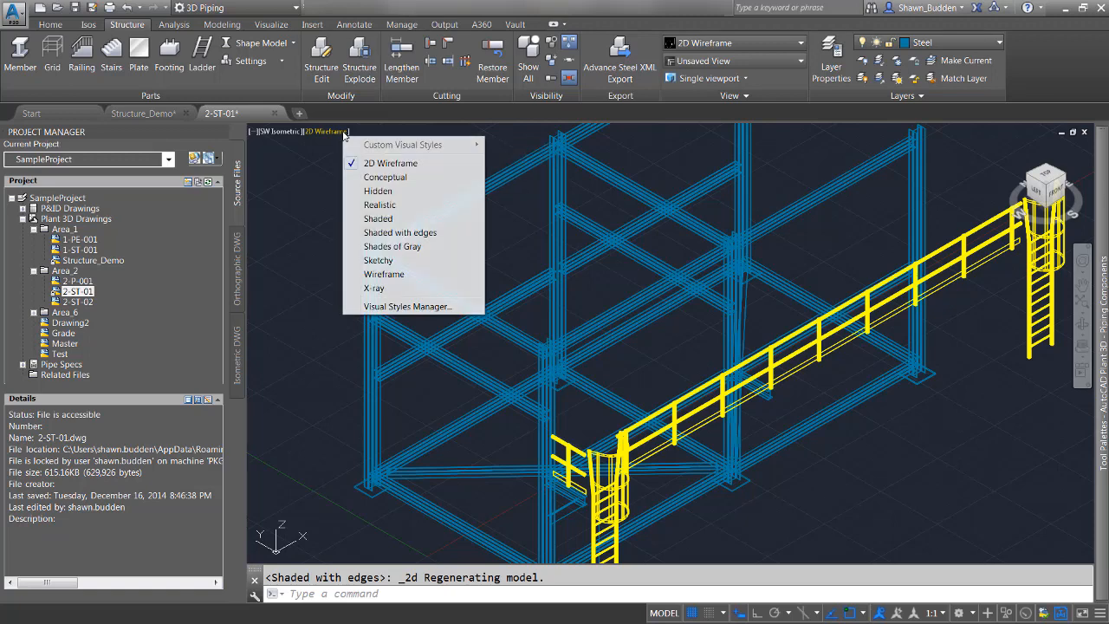
{"action": "left_click", "coordinate": [375, 178]}
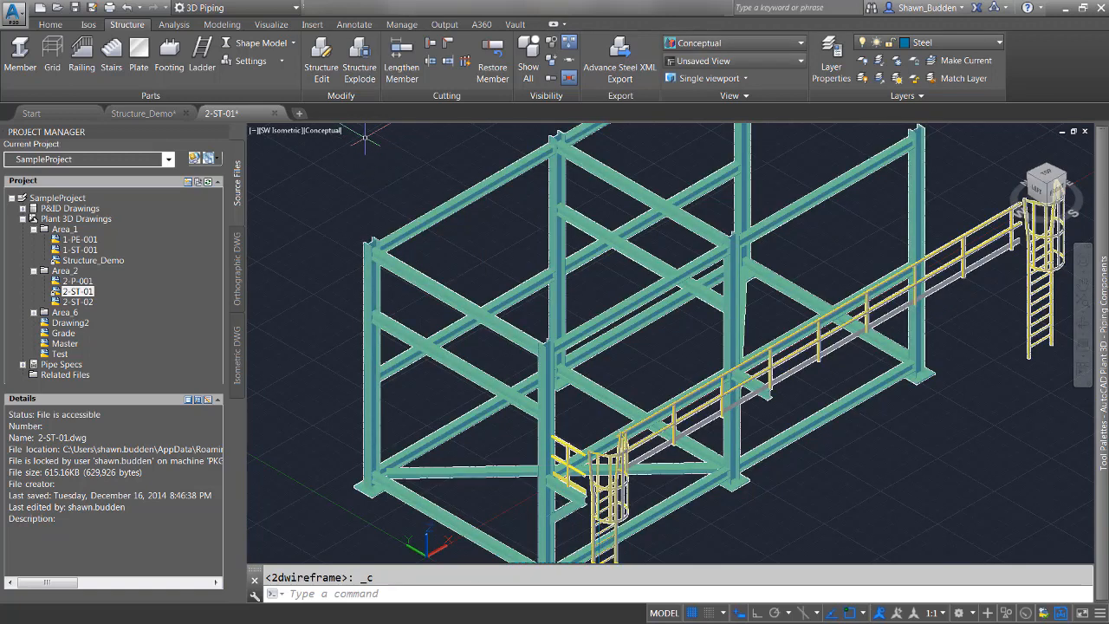
Change the viewport's visual style to Hidden and from there to Realistic
{"action": "left_click", "coordinate": [327, 131]}
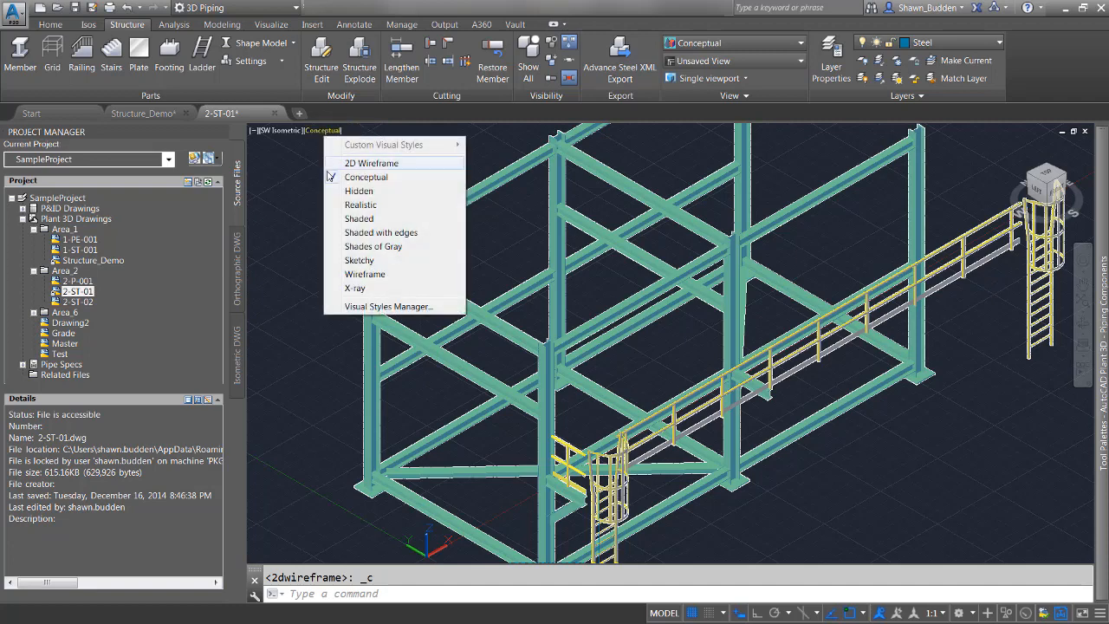
{"action": "left_click", "coordinate": [366, 191]}
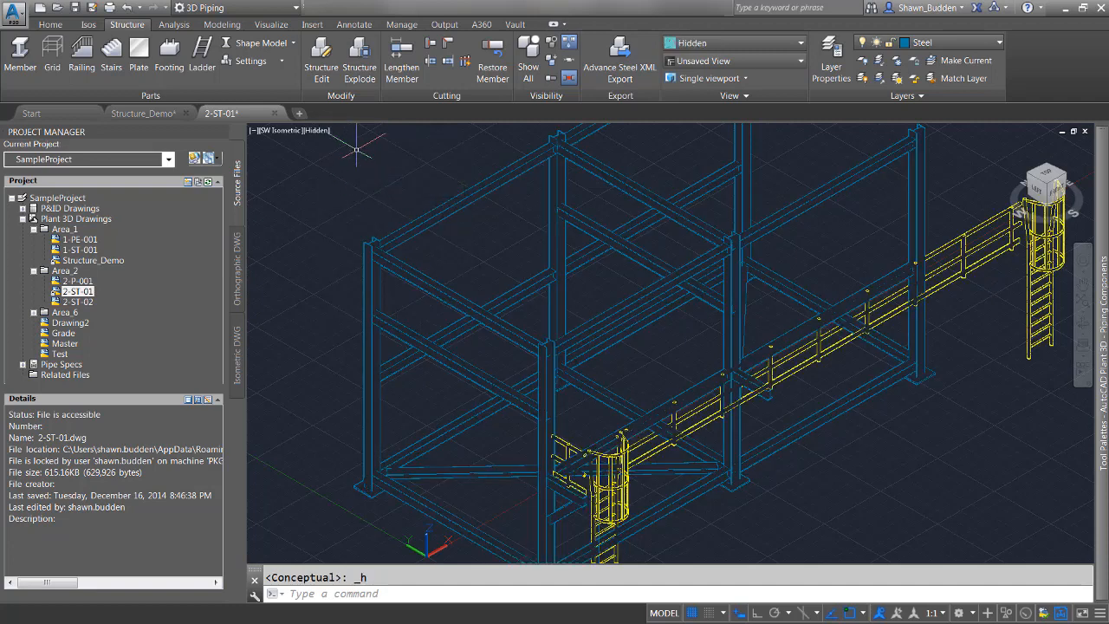
{"action": "left_click", "coordinate": [318, 131]}
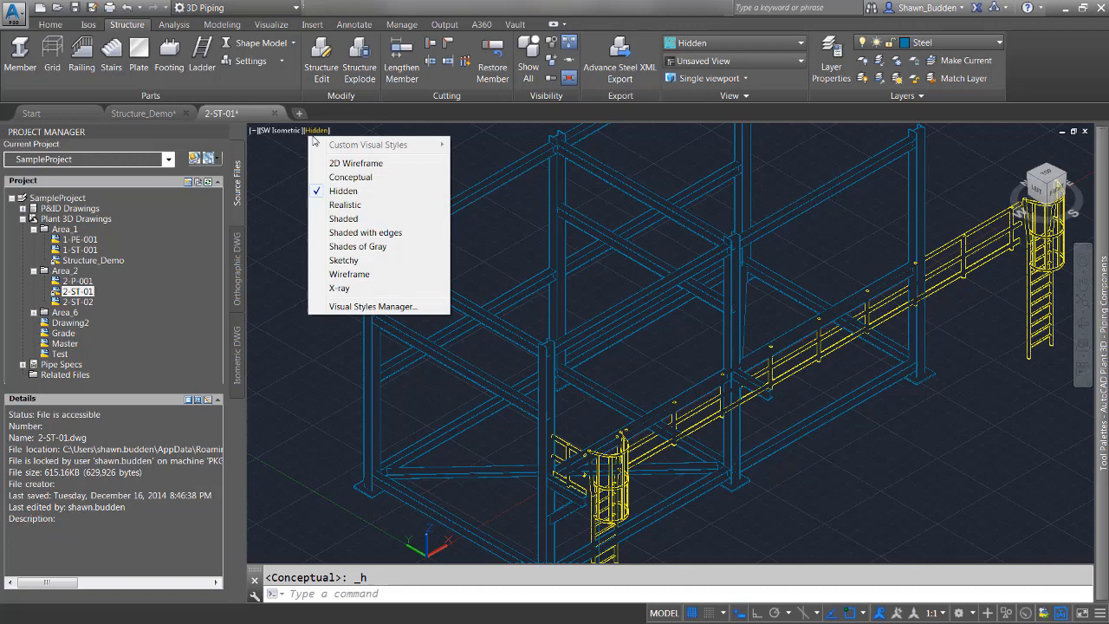
{"action": "left_click", "coordinate": [344, 205]}
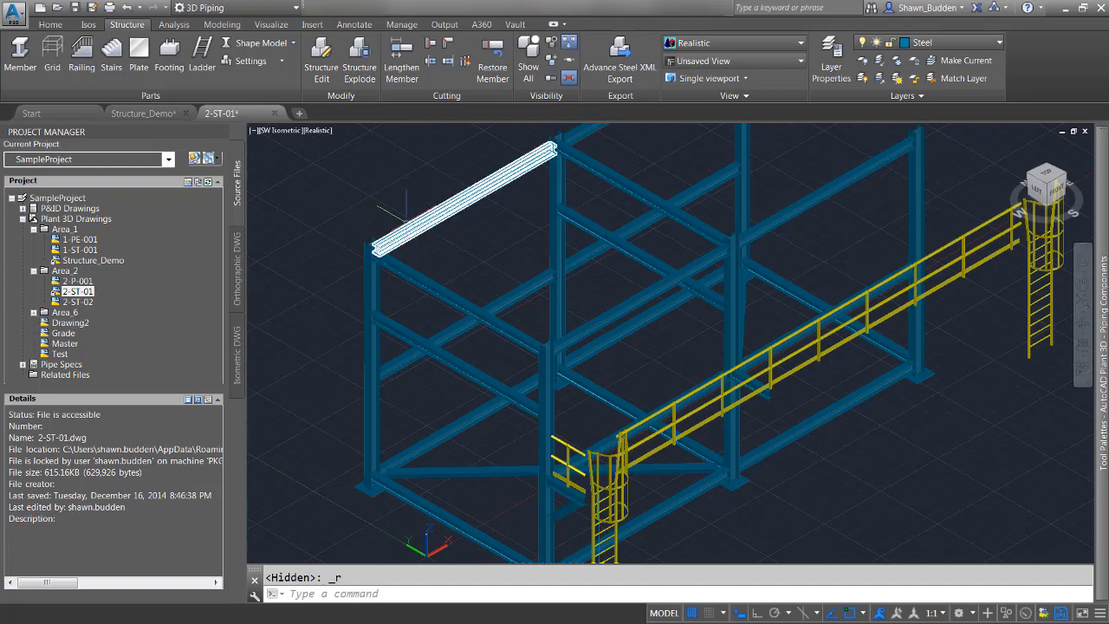
Change the viewport's visual style to Shaded and from there to Shaded with edges
{"action": "left_click", "coordinate": [308, 133]}
{"action": "left_click", "coordinate": [343, 220]}
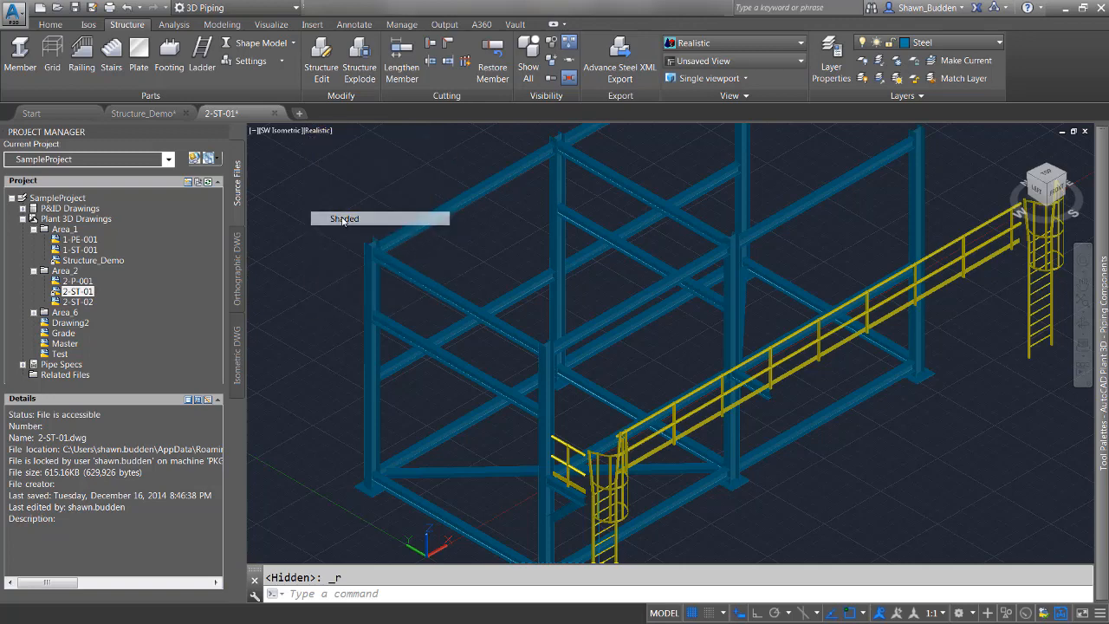
{"action": "left_click", "coordinate": [317, 131]}
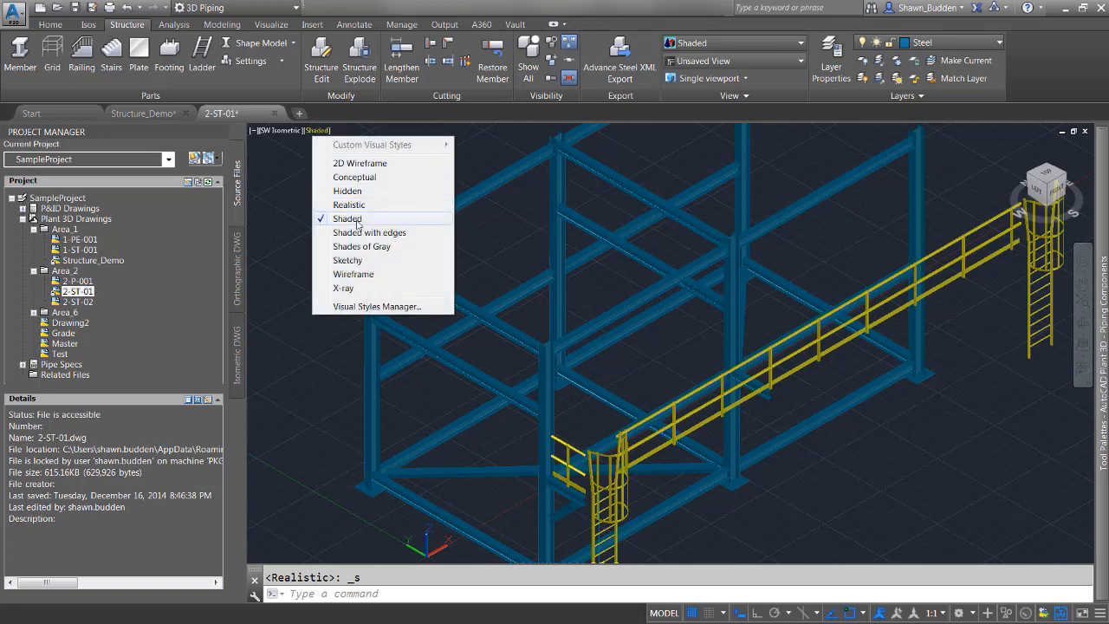
{"action": "left_click", "coordinate": [357, 232]}
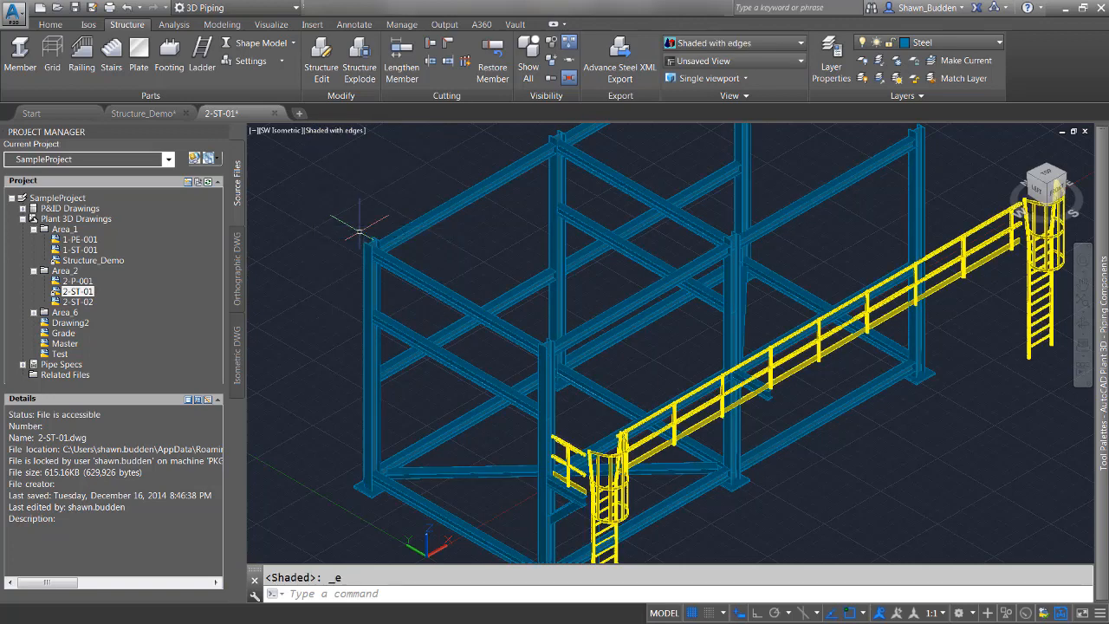
Change the viewport's visual style to Shades of Gray and from there to Sketchy
{"action": "left_click", "coordinate": [329, 134]}
{"action": "left_click", "coordinate": [365, 249]}
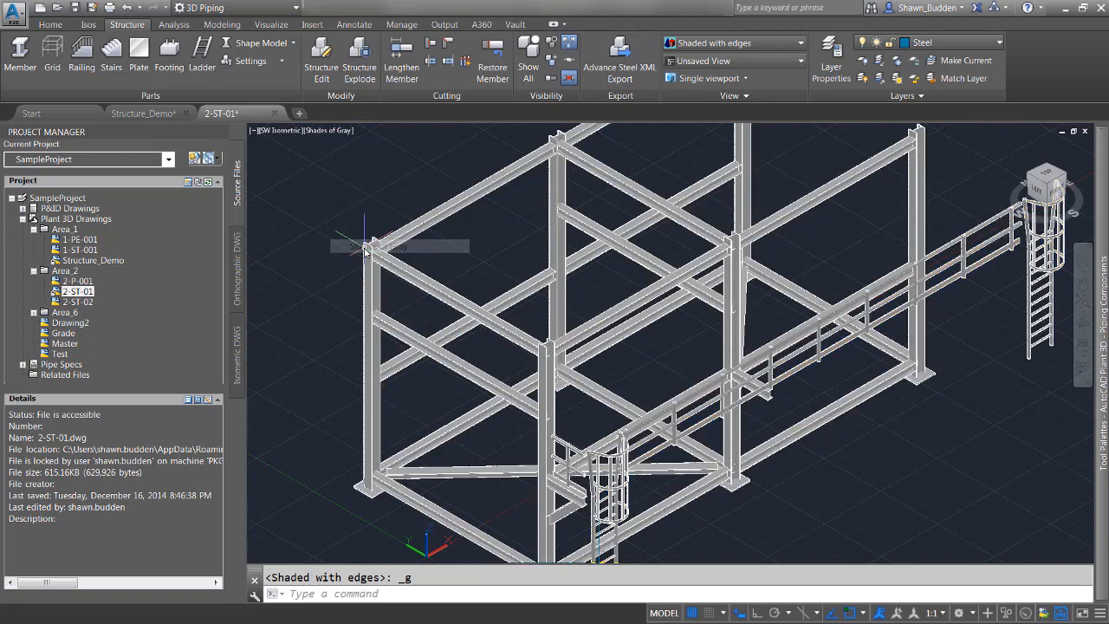
{"action": "left_click", "coordinate": [330, 133]}
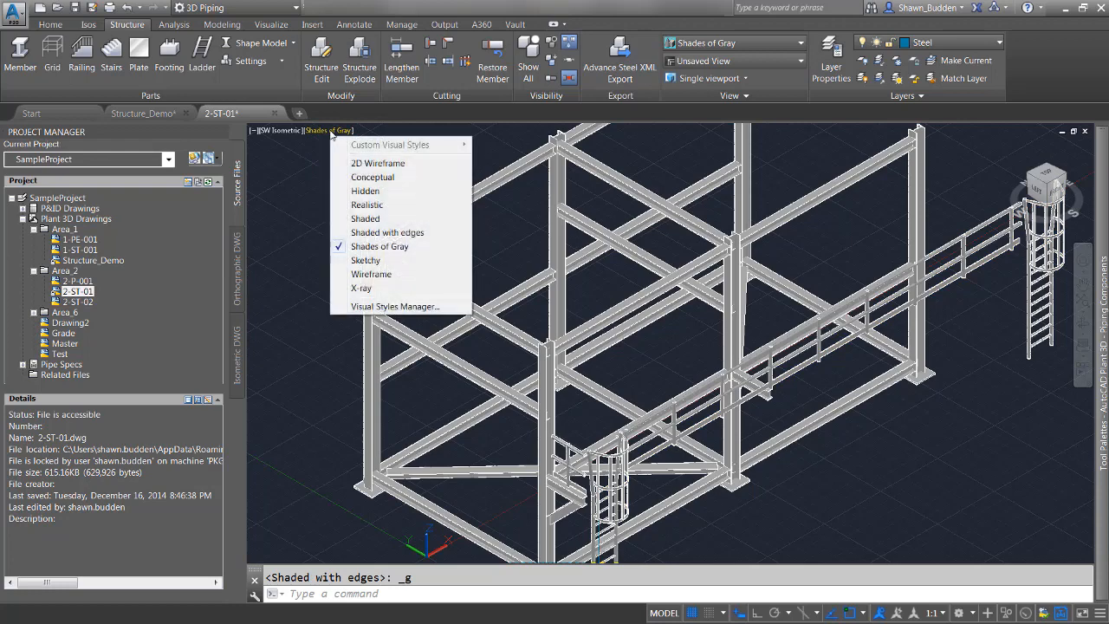
{"action": "left_click", "coordinate": [367, 260]}
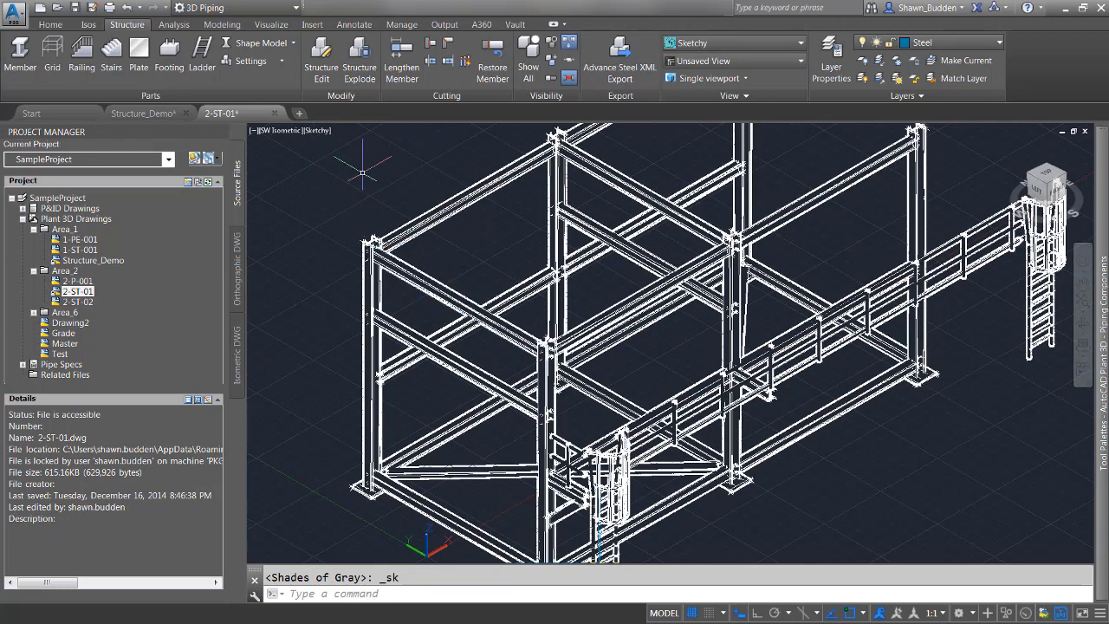
Change the viewport's visual style to Wireframe and from there to X-Ray
{"action": "left_click", "coordinate": [323, 133]}
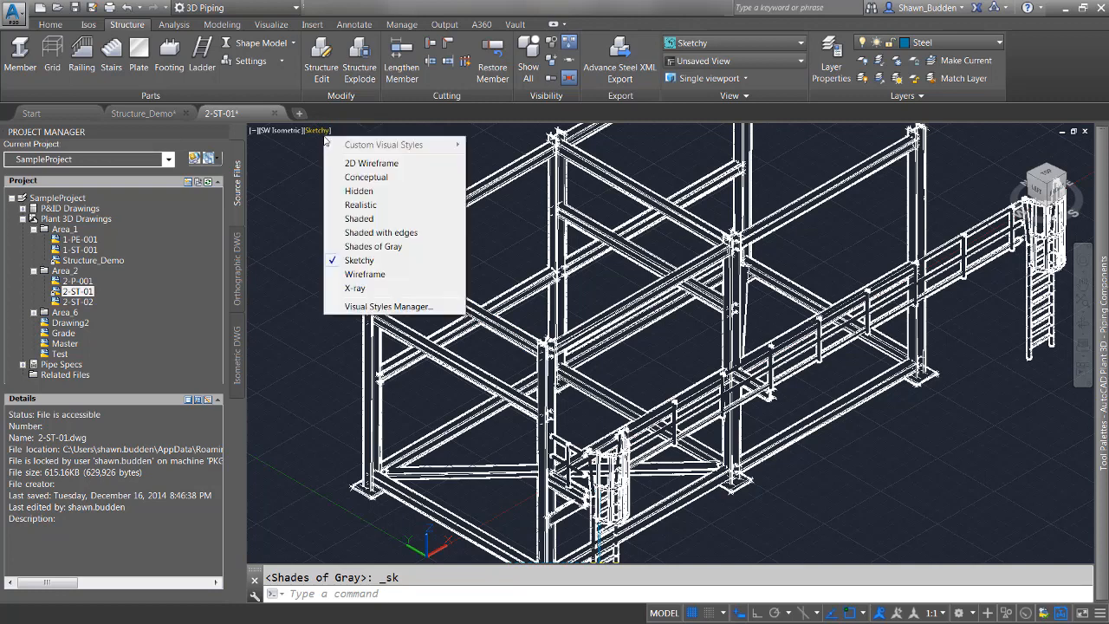
{"action": "left_click", "coordinate": [368, 274]}
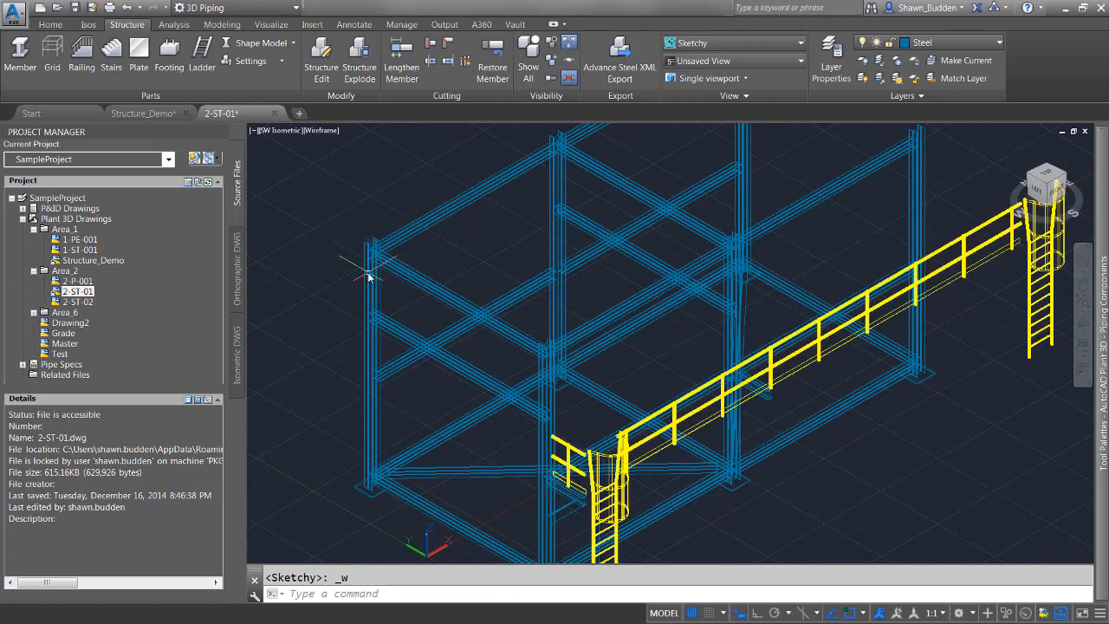
{"action": "left_click", "coordinate": [334, 134]}
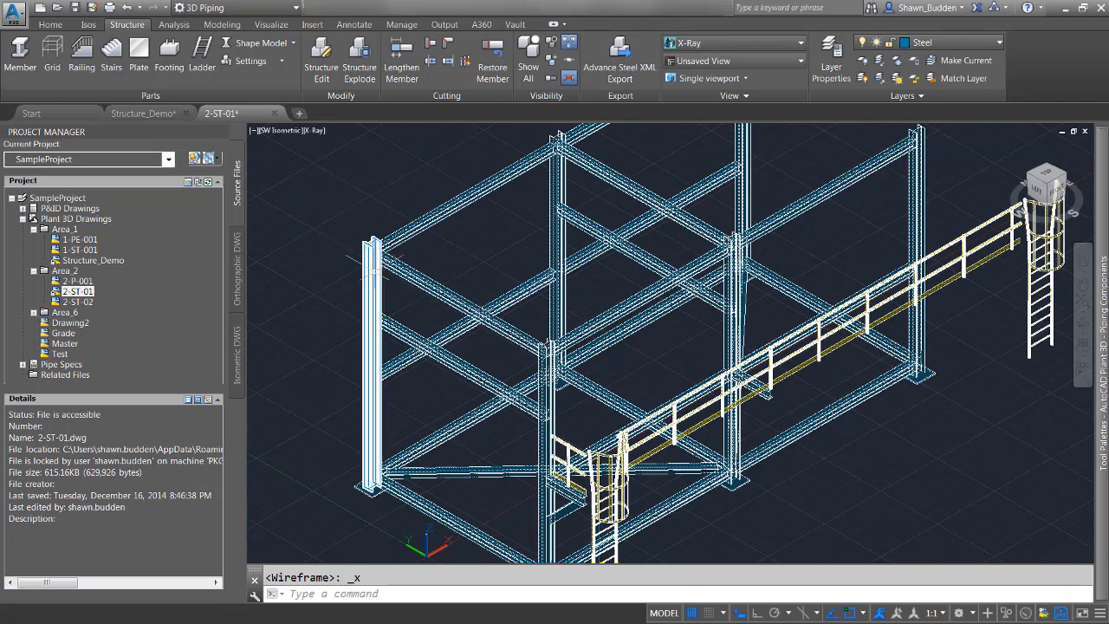
Examine the beam-to-column joint at the frame's upper corner and the rest of the structure in the X-Ray style
{"action": "scroll", "coordinate": [373, 270], "scroll_direction": "down", "scroll_amount": 1}
{"action": "scroll", "coordinate": [375, 272], "scroll_direction": "up", "scroll_amount": 5}
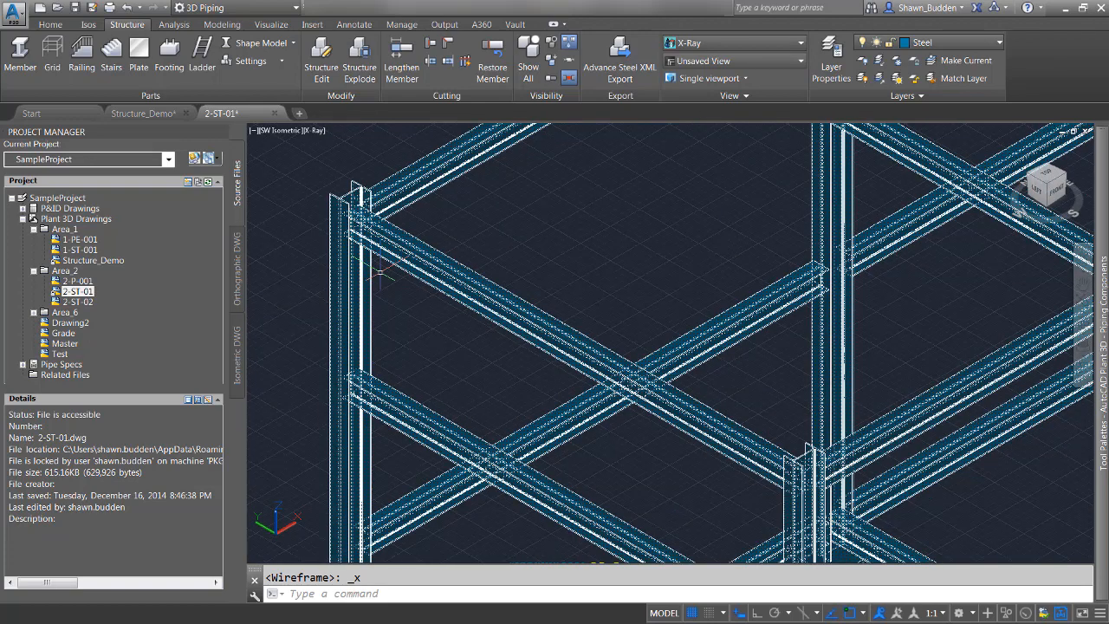
{"action": "scroll", "coordinate": [379, 260], "scroll_direction": "up", "scroll_amount": 5}
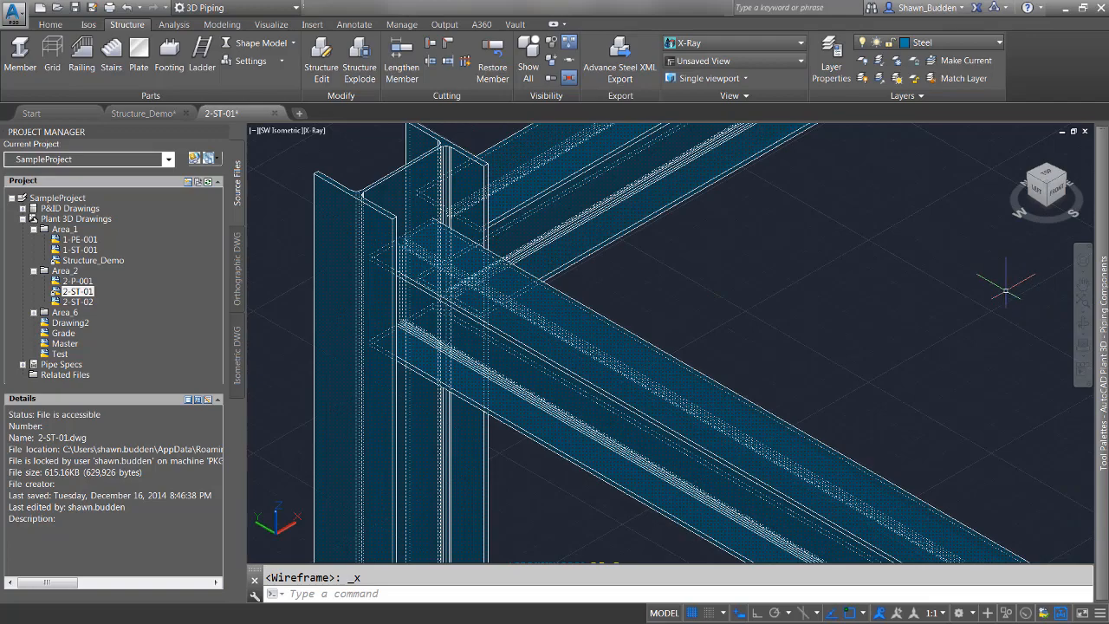
{"action": "scroll", "coordinate": [954, 278], "scroll_direction": "down", "scroll_amount": 3}
{"action": "middle_click_drag", "start_coordinate": [933, 274], "coordinate": [568, 259]}
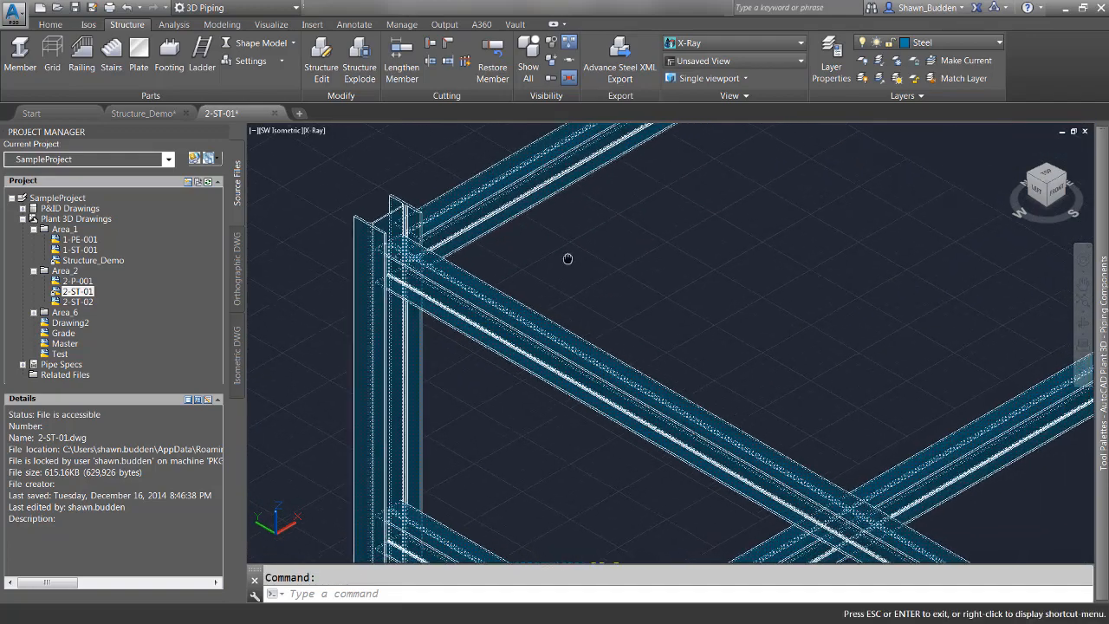
{"action": "scroll", "coordinate": [736, 300], "scroll_direction": "down", "scroll_amount": 5}
{"action": "middle_click_drag", "start_coordinate": [842, 358], "coordinate": [440, 236]}
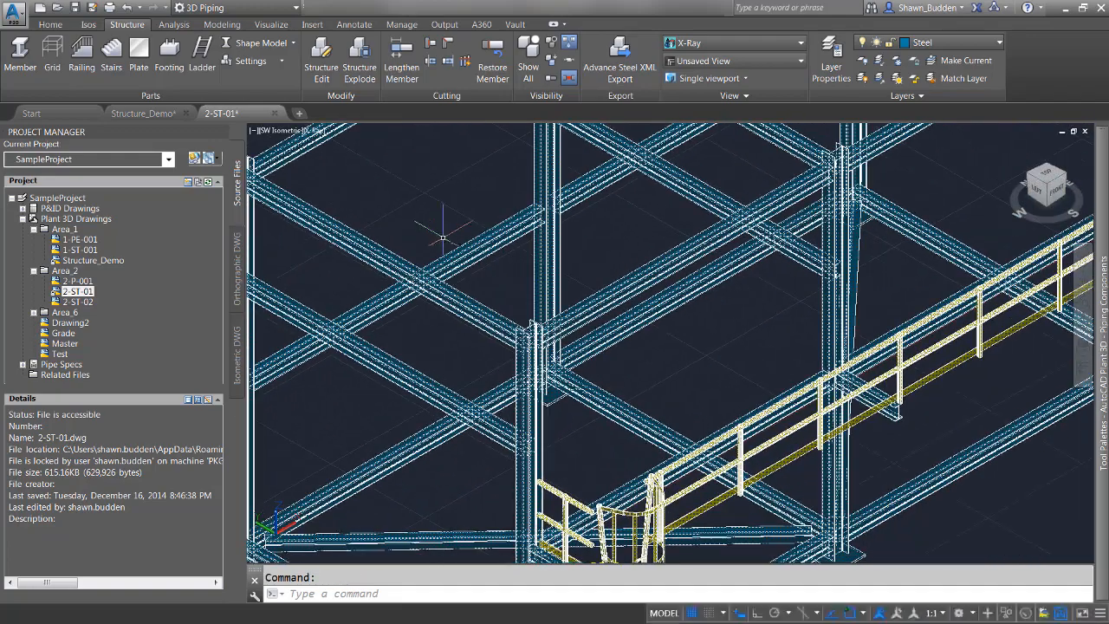
{"action": "scroll", "coordinate": [444, 235], "scroll_direction": "down", "scroll_amount": 3}
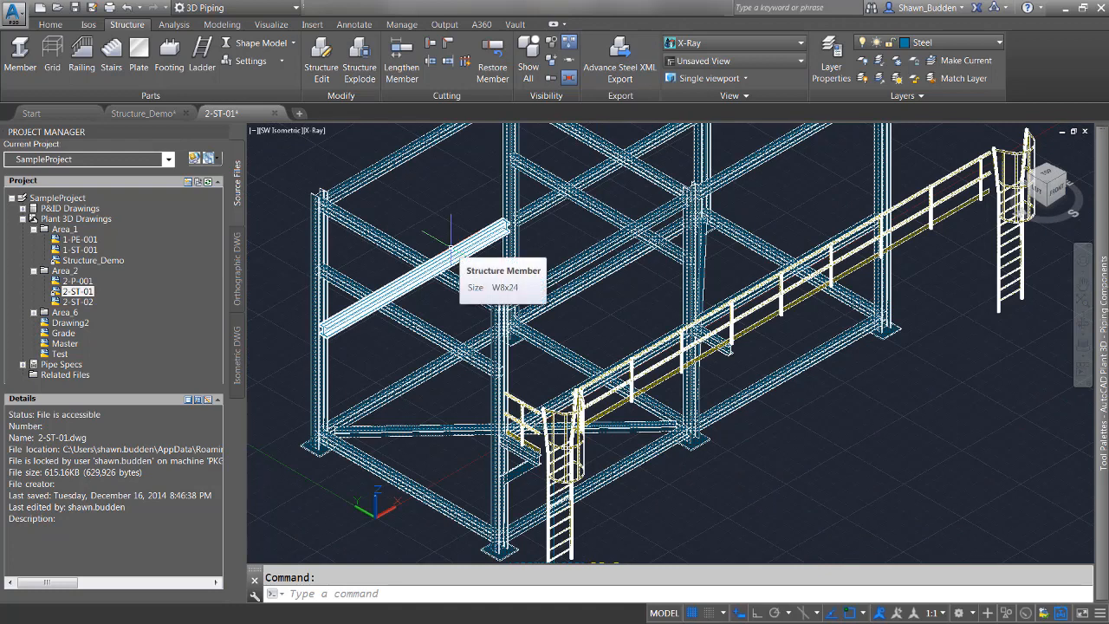